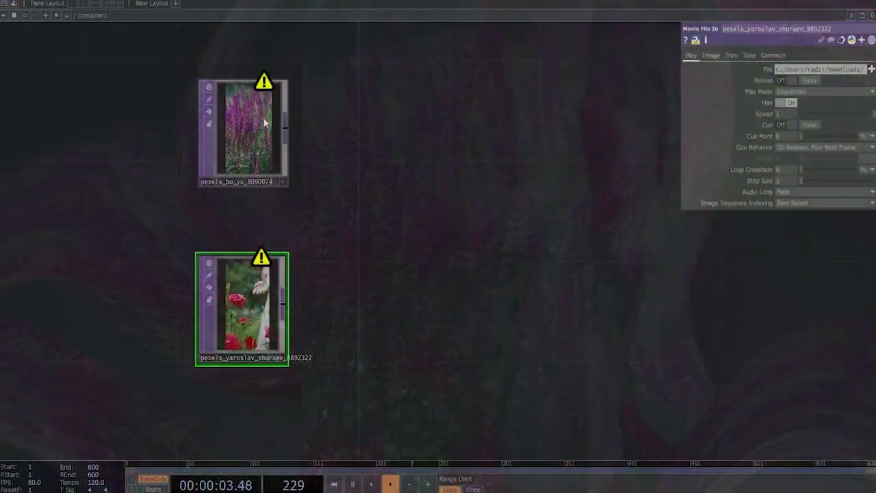
# Step: Check the resolution information of both Movie File In nodes
pyautogui.middleClick(267, 286)
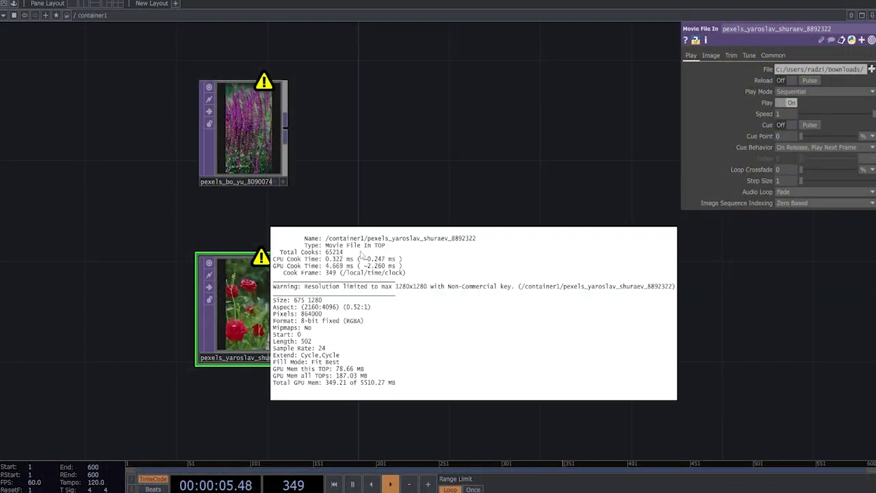
pyautogui.click(352, 172)
pyautogui.middleClick(262, 141)
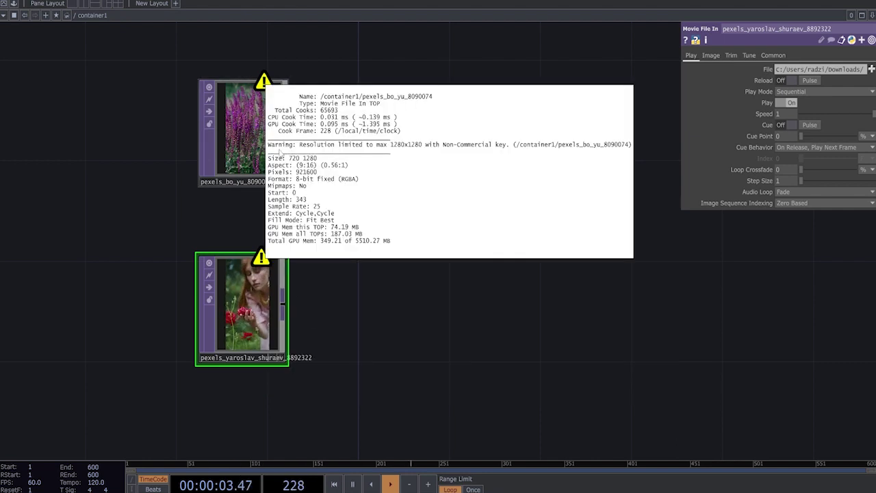
# Step: Add a Fit TOP after the woman-with-roses video and set its custom resolution to 720 by 1280
pyautogui.rightClick(285, 306)
pyautogui.click(201, 191)
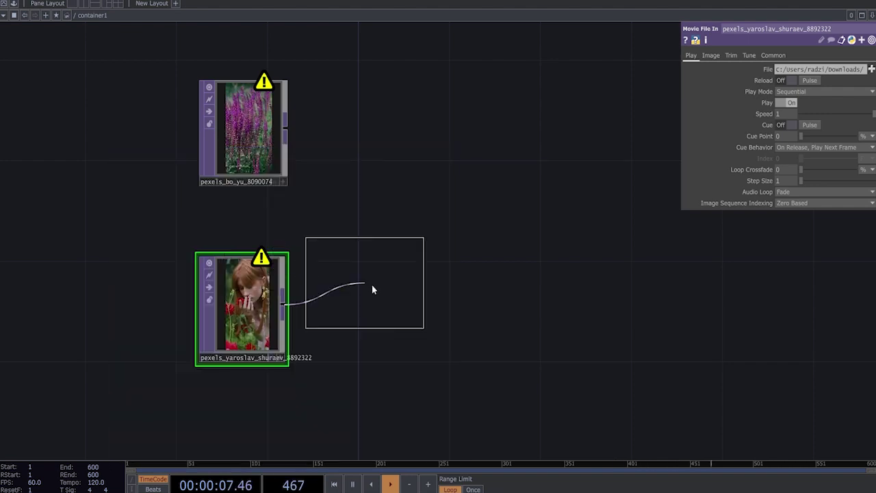
pyautogui.click(399, 296)
pyautogui.moveTo(401, 299); pyautogui.dragTo(401, 325)
pyautogui.click(712, 55)
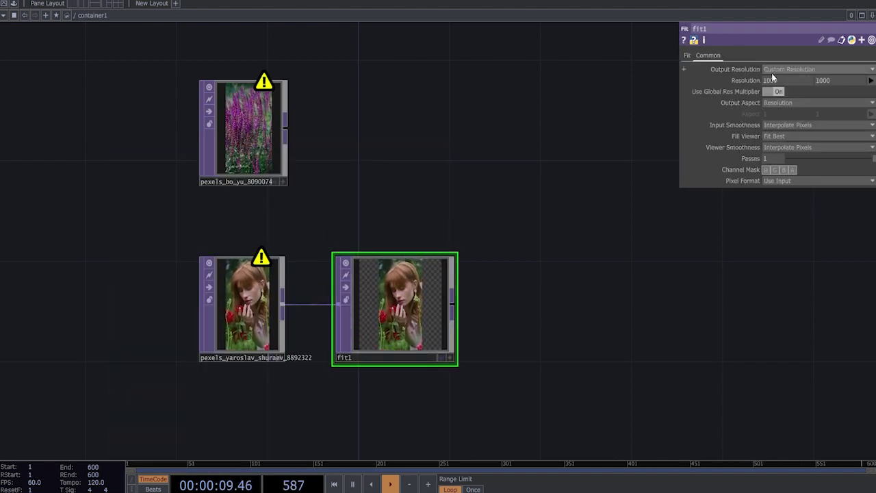
pyautogui.write('720')
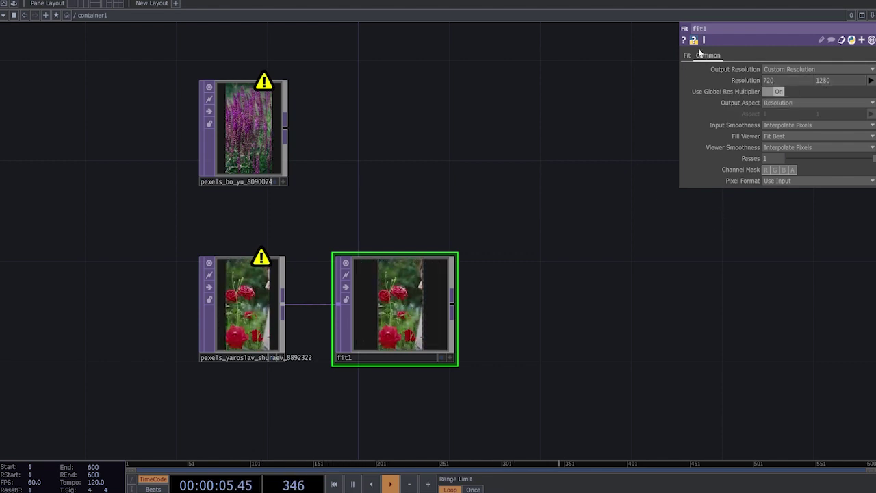
# Step: Set the Fit mode of fit1 to Fill
pyautogui.click(688, 56)
pyautogui.scroll(3, 466, 231)
pyautogui.scroll(2, 307, 322)
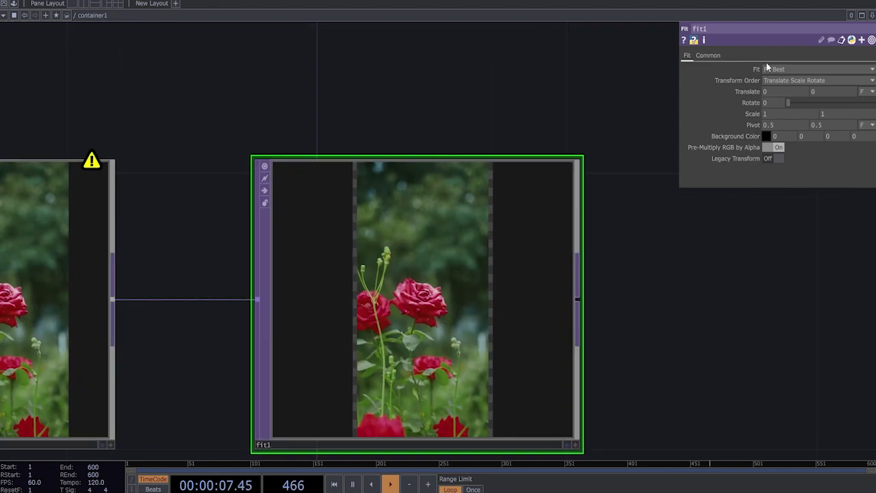
pyautogui.click(772, 69)
pyautogui.click(770, 80)
pyautogui.scroll(-3, 695, 196)
pyautogui.scroll(-3, 409, 221)
# Step: Add a Switch TOP after fit1 and connect the purple-flower video as its second input
pyautogui.rightClick(447, 319)
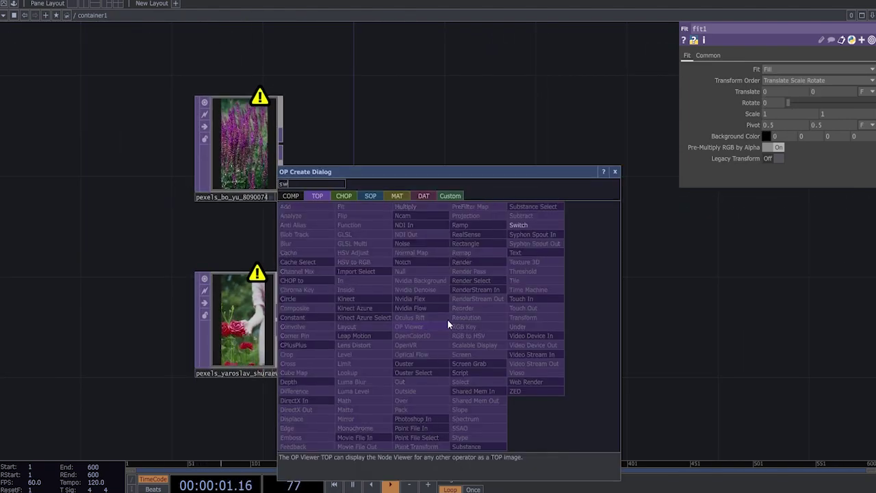
pyautogui.click(534, 219)
pyautogui.click(562, 175)
pyautogui.moveTo(282, 142); pyautogui.dragTo(513, 171)
# Step: Enable Blend between Inputs on switch1, testing the index and leaving it at 0
pyautogui.scroll(5, 640, 182)
pyautogui.click(768, 81)
pyautogui.moveTo(642, 135); pyautogui.dragTo(627, 187)
pyautogui.moveTo(786, 70); pyautogui.dragTo(783, 71)
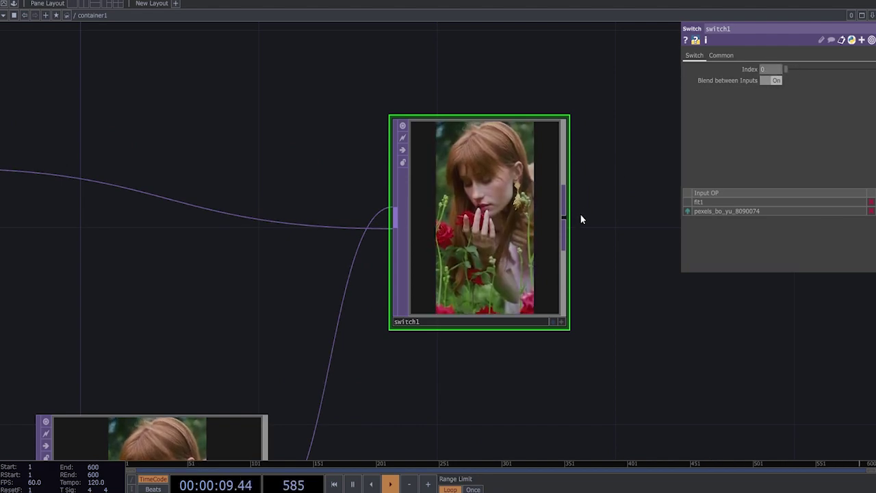
# Step: Examine how the two videos blend in the finished a1 output node
pyautogui.scroll(-2, 581, 217)
pyautogui.scroll(-3, 624, 286)
pyautogui.moveTo(576, 384); pyautogui.dragTo(622, 194)
pyautogui.moveTo(447, 322); pyautogui.dragTo(563, 198)
pyautogui.scroll(5, 320, 343)
pyautogui.scroll(6, 425, 226)
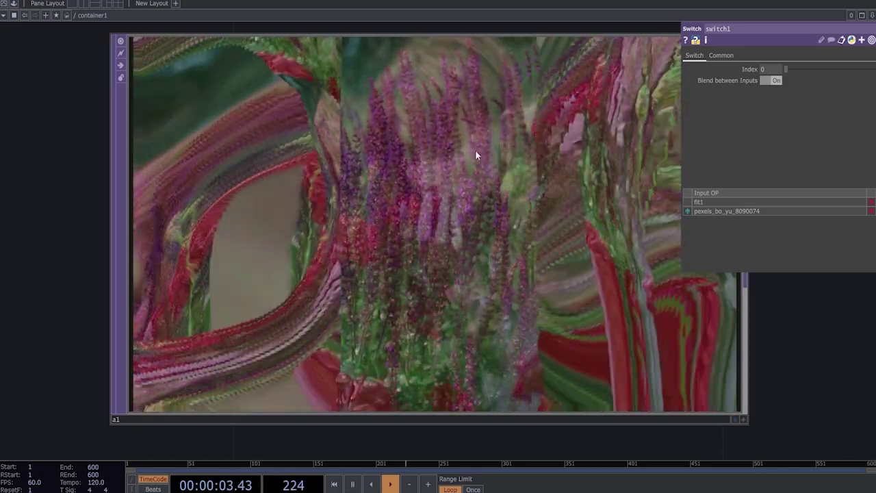
pyautogui.scroll(-3, 468, 179)
pyautogui.scroll(-5, 469, 179)
pyautogui.moveTo(587, 93); pyautogui.dragTo(386, 297)
pyautogui.moveTo(577, 160); pyautogui.dragTo(371, 306)
pyautogui.moveTo(494, 208); pyautogui.dragTo(476, 238)
# Step: Add a Feedback TOP from switch1, placed above it, and a Level TOP after the feedback
pyautogui.scroll(4, 420, 245)
pyautogui.press('Tab')
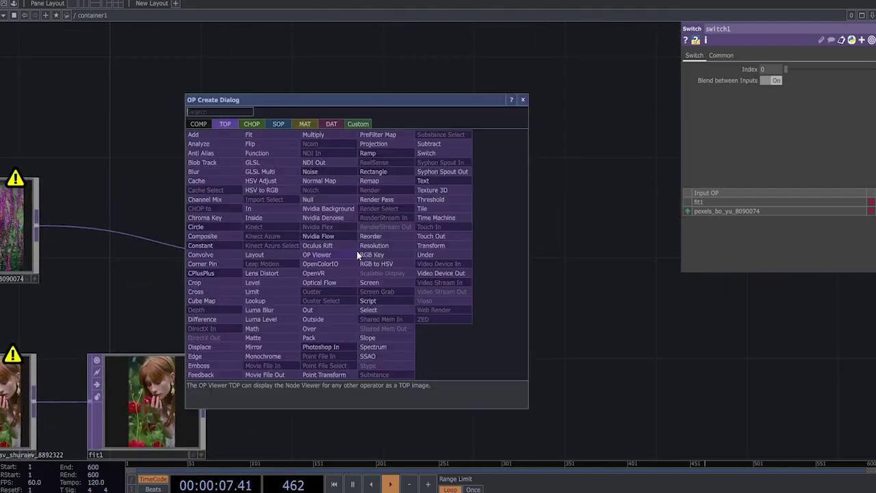
pyautogui.write('feed')
pyautogui.click(217, 374)
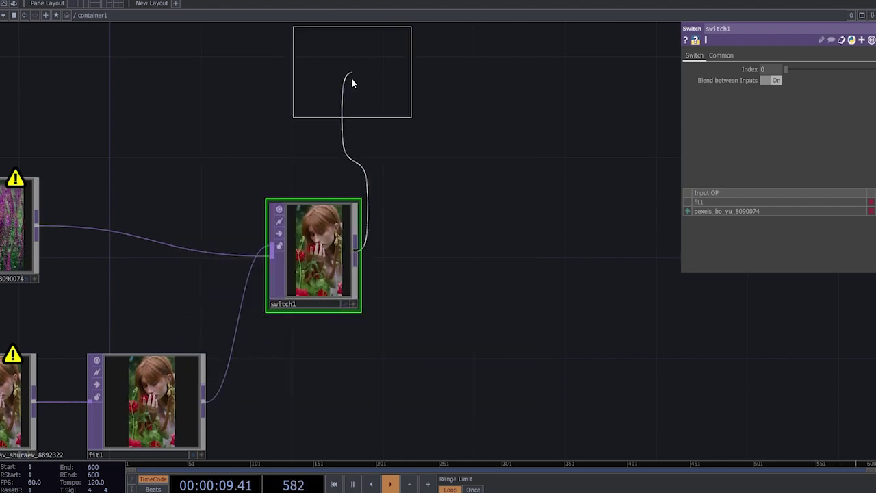
pyautogui.click(353, 79)
pyautogui.press('Tab')
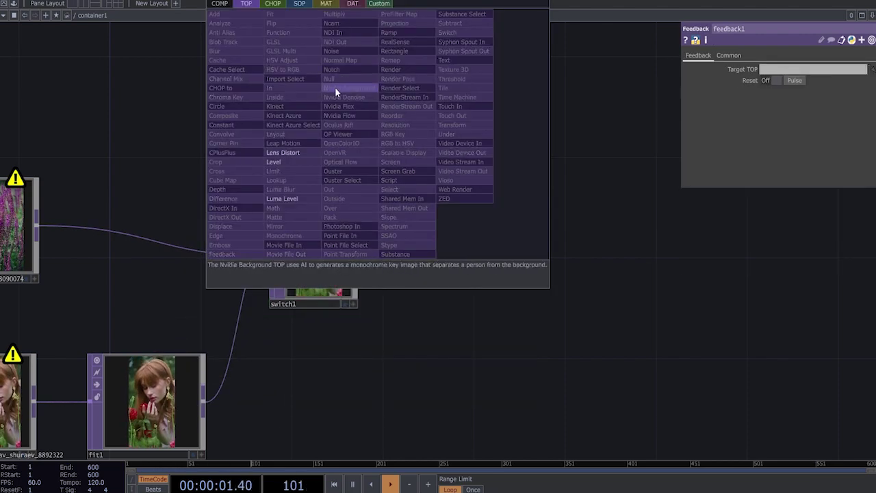
pyautogui.click(275, 161)
pyautogui.click(500, 66)
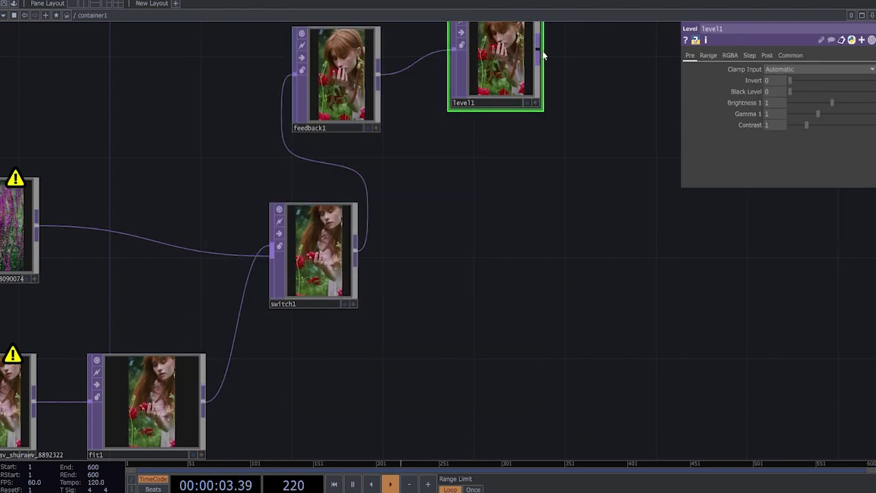
# Step: Add a Composite TOP with level1 as its first input and switch1 as its second
pyautogui.press('Tab')
pyautogui.click(384, 116)
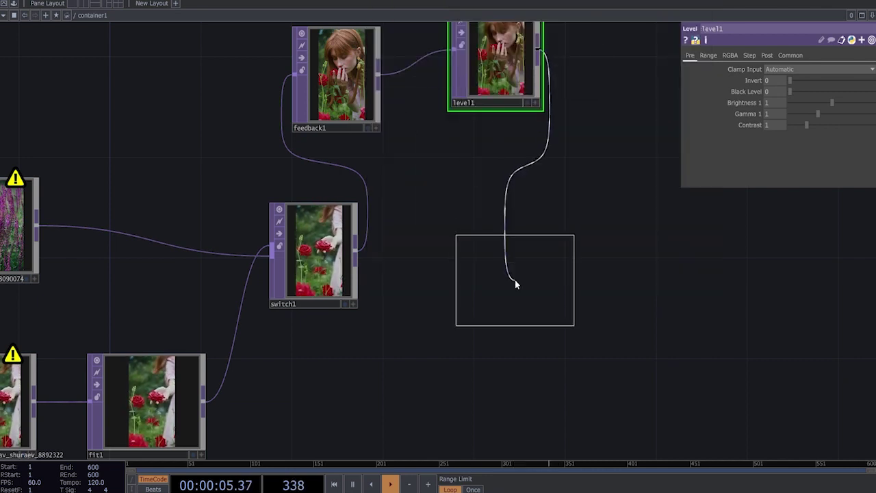
pyautogui.click(509, 250)
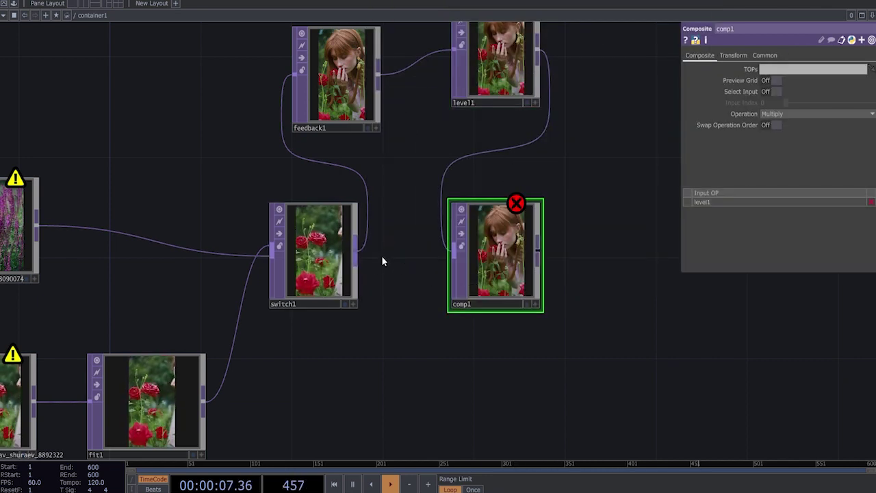
pyautogui.moveTo(358, 256); pyautogui.dragTo(479, 256)
# Step: Set the operation of the Composite TOP comp1 to Over
pyautogui.scroll(2, 479, 256)
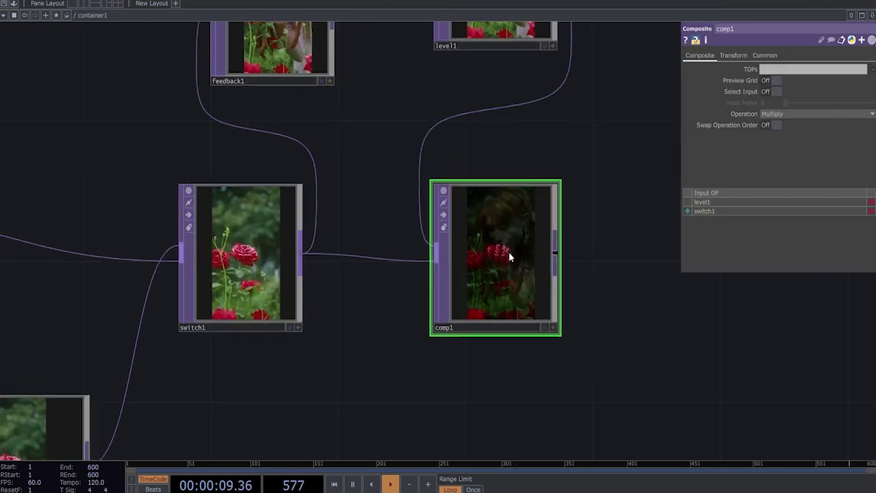
pyautogui.scroll(2, 509, 191)
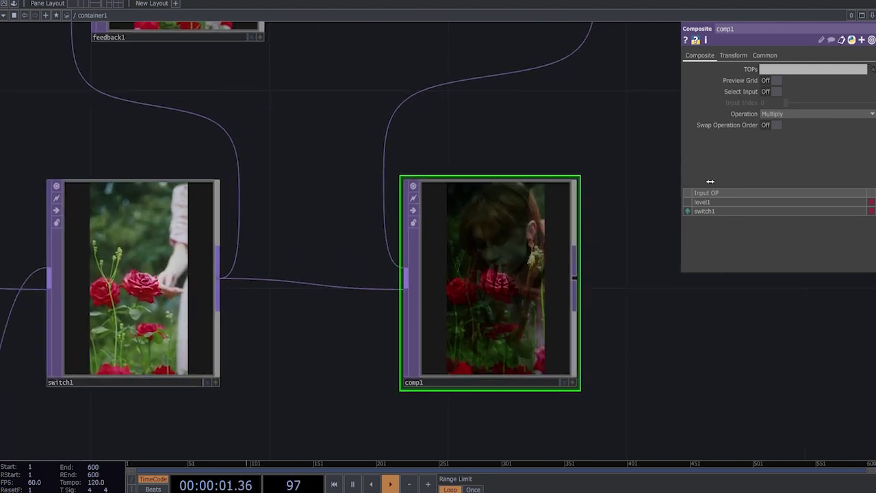
pyautogui.click(795, 114)
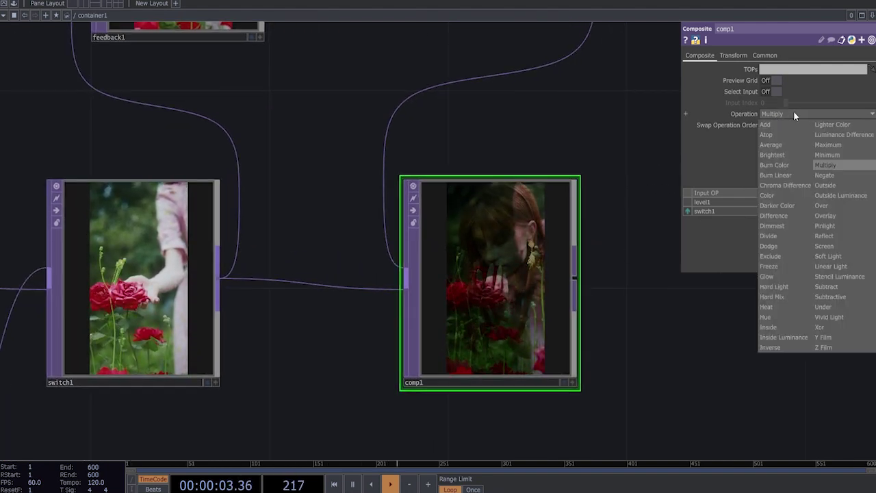
pyautogui.click(830, 206)
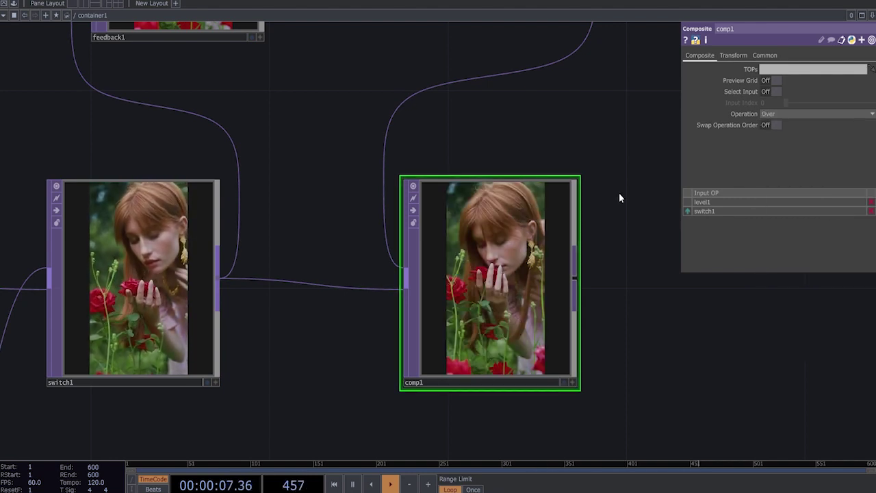
# Step: Assign comp1 as the Target TOP of feedback1 to close the feedback loop
pyautogui.scroll(-2, 579, 223)
pyautogui.moveTo(611, 183); pyautogui.dragTo(524, 254)
pyautogui.scroll(-3, 524, 254)
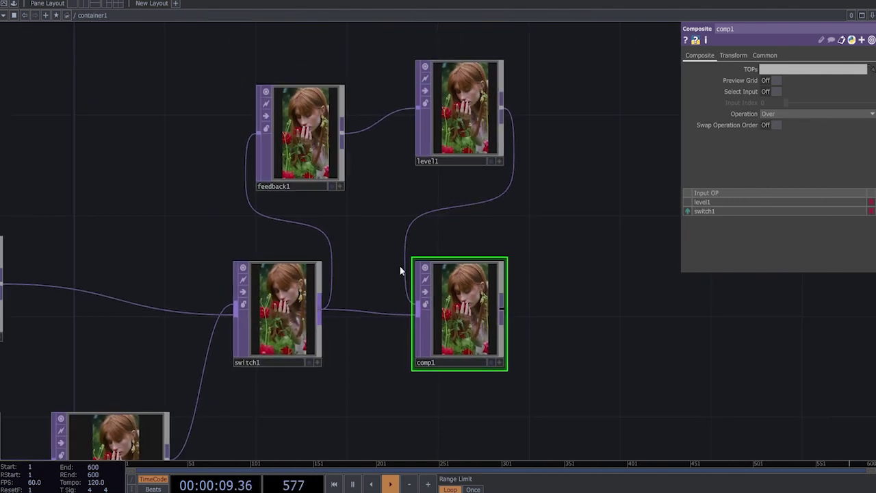
pyautogui.moveTo(430, 308); pyautogui.dragTo(297, 151)
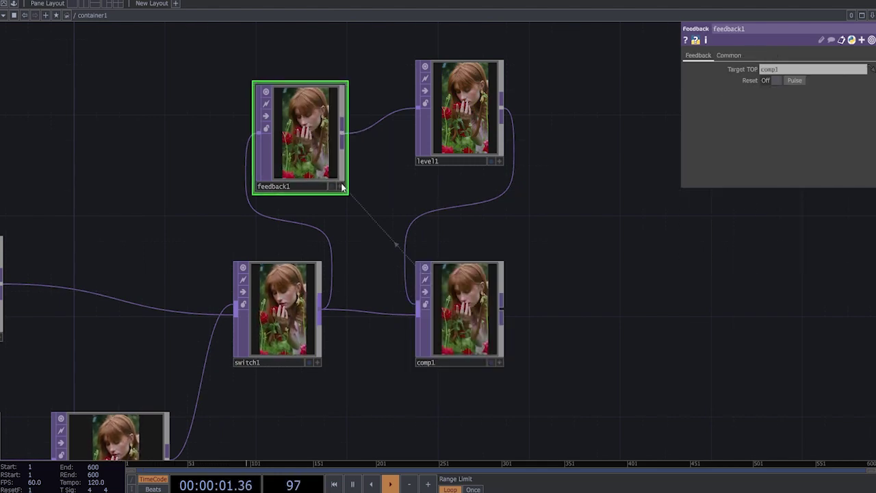
# Step: Lower the post opacity of level1 to 0.908 and check the trailing effect in comp1
pyautogui.click(464, 157)
pyautogui.scroll(5, 464, 156)
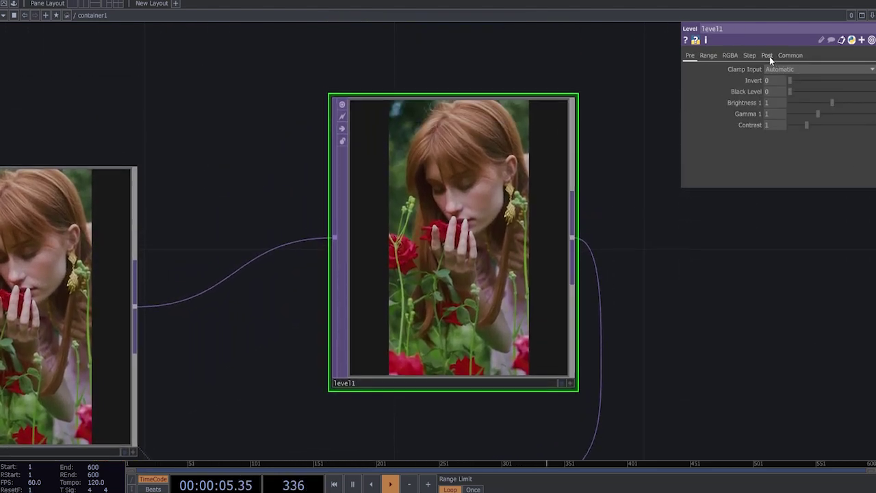
pyautogui.moveTo(873, 85); pyautogui.dragTo(867, 92)
pyautogui.moveTo(642, 157); pyautogui.dragTo(613, 55)
pyautogui.moveTo(623, 178); pyautogui.dragTo(652, 42)
pyautogui.scroll(3, 468, 365)
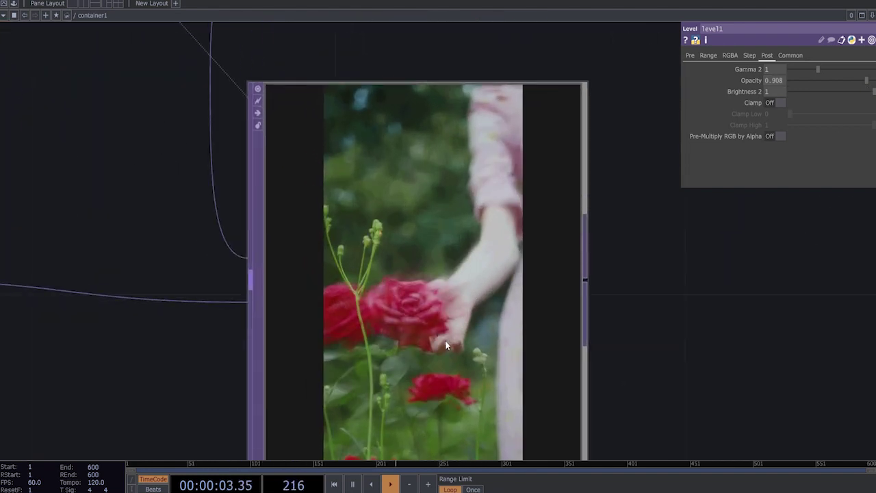
pyautogui.scroll(-3, 468, 206)
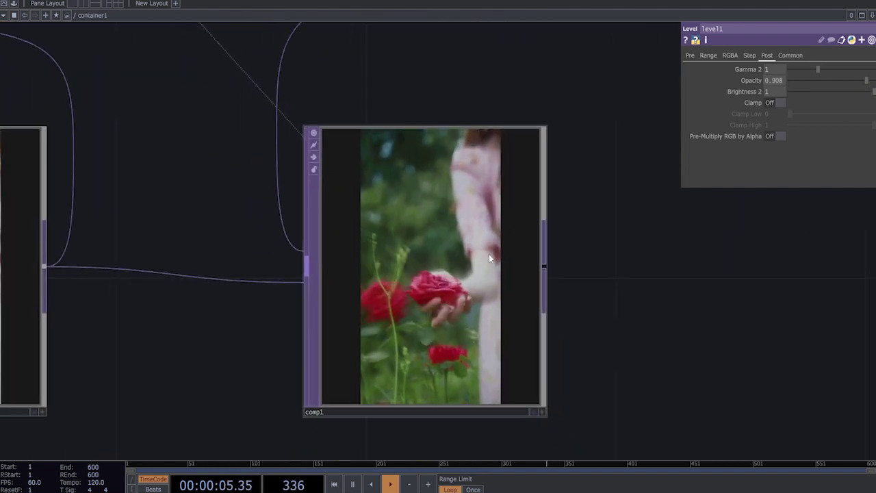
pyautogui.scroll(-4, 365, 331)
# Step: Try blending the two videos through the feedback loop by varying the index of switch1, returning it to 0
pyautogui.click(222, 316)
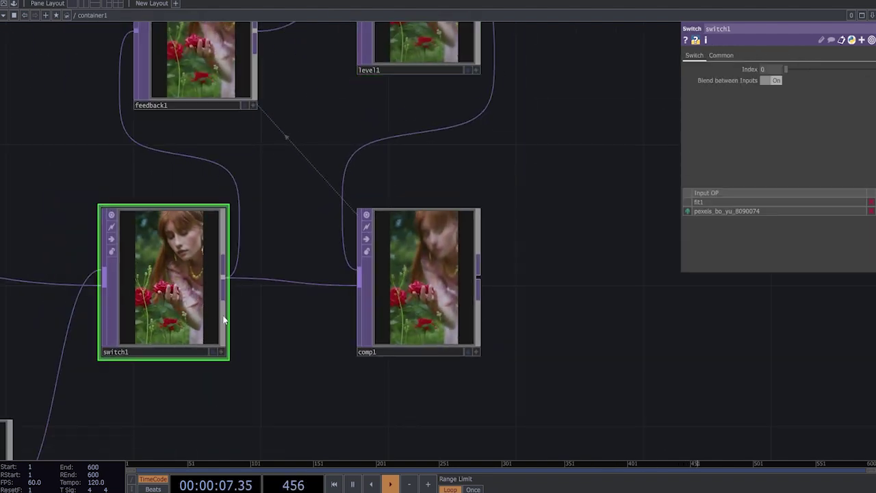
pyautogui.scroll(2, 222, 316)
pyautogui.click(782, 80)
pyautogui.moveTo(785, 70); pyautogui.dragTo(737, 111)
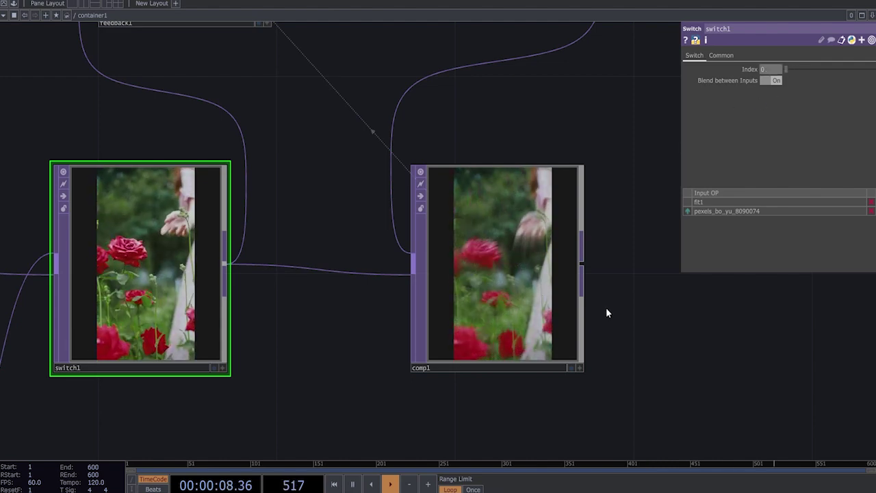
# Step: Add a second Fit TOP after comp1
pyautogui.moveTo(606, 311); pyautogui.dragTo(543, 326)
pyautogui.scroll(-6, 543, 326)
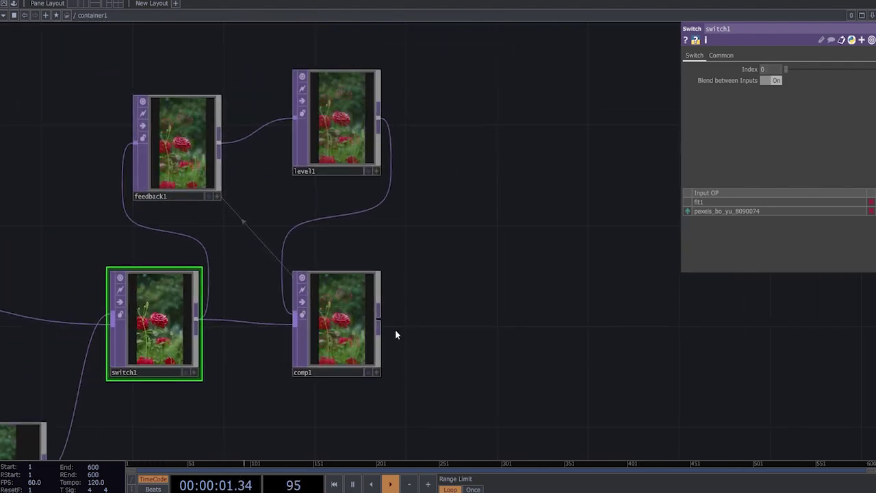
pyautogui.click(379, 321)
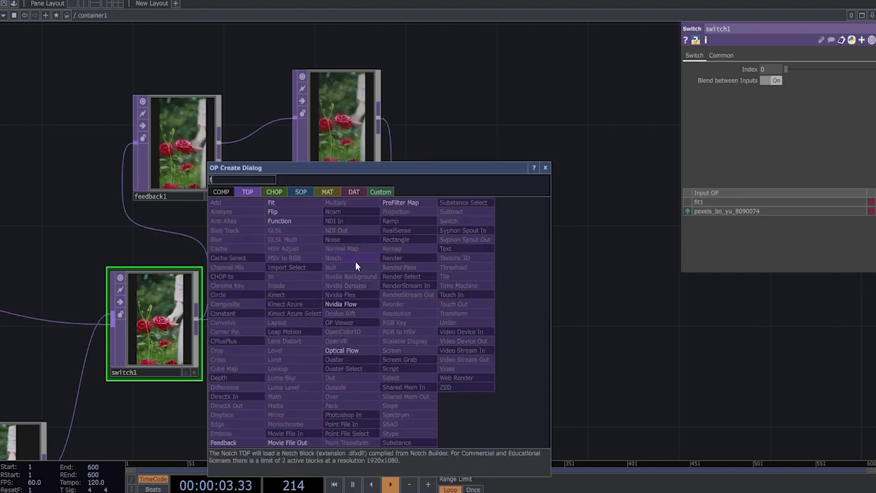
pyautogui.click(299, 208)
pyautogui.click(519, 328)
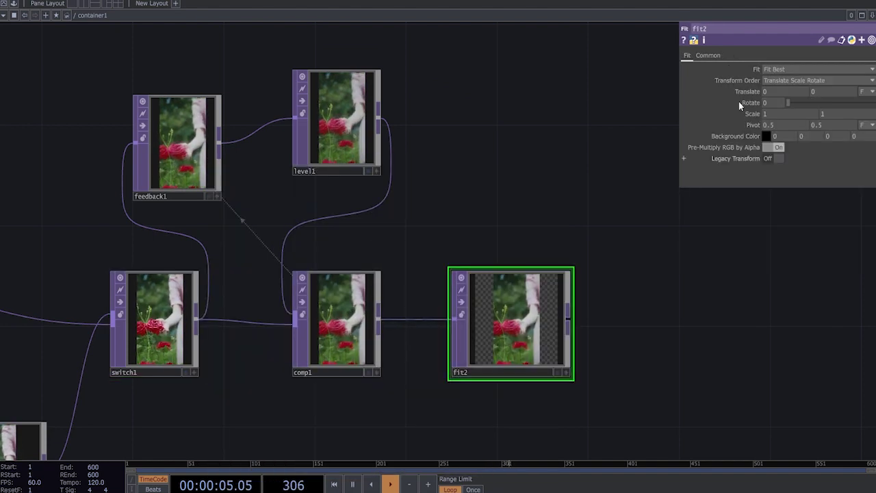
# Step: Set the custom resolution of fit2 to 1280 by 720
pyautogui.click(714, 58)
pyautogui.write('1280')
pyautogui.click(841, 81)
pyautogui.write('72')
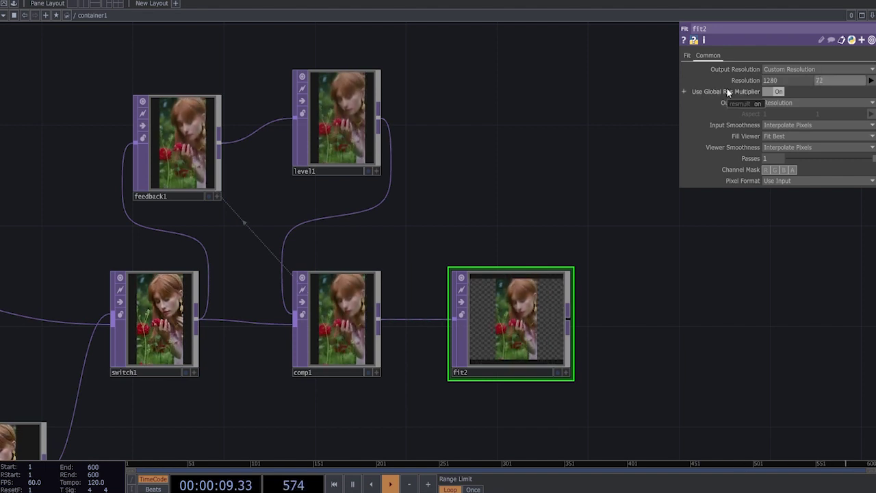
pyautogui.write('0')
pyautogui.press('Return')
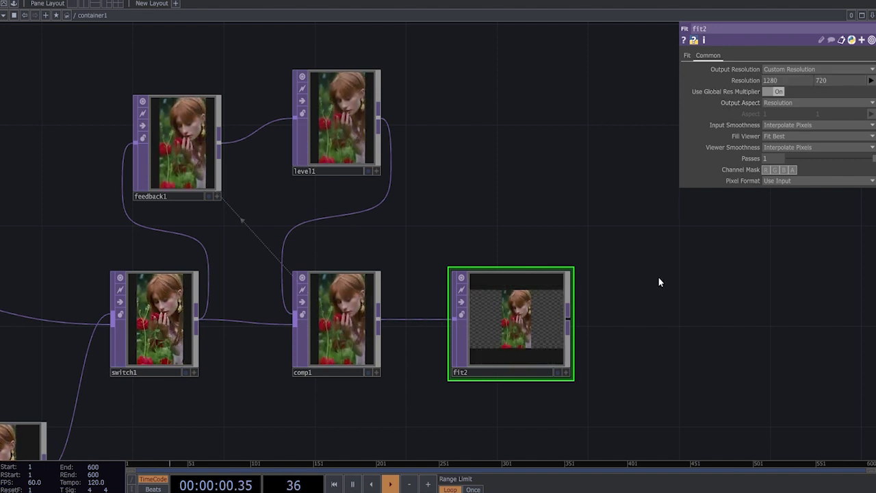
# Step: Add a Null TOP after fit2
pyautogui.rightClick(568, 323)
pyautogui.click(541, 265)
pyautogui.click(691, 349)
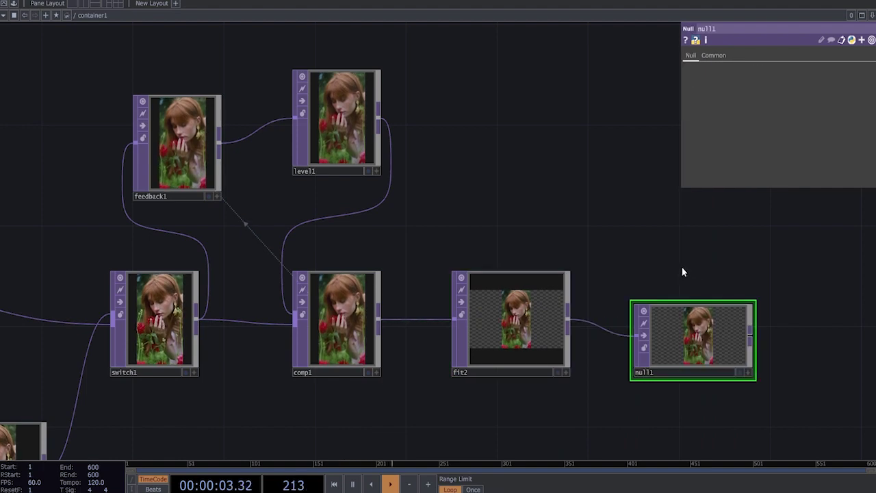
pyautogui.scroll(-5, 655, 248)
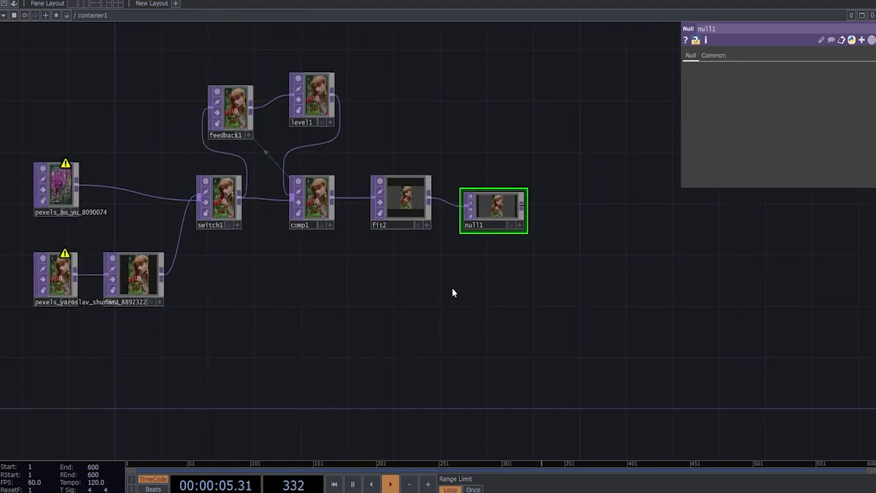
pyautogui.scroll(4, 489, 209)
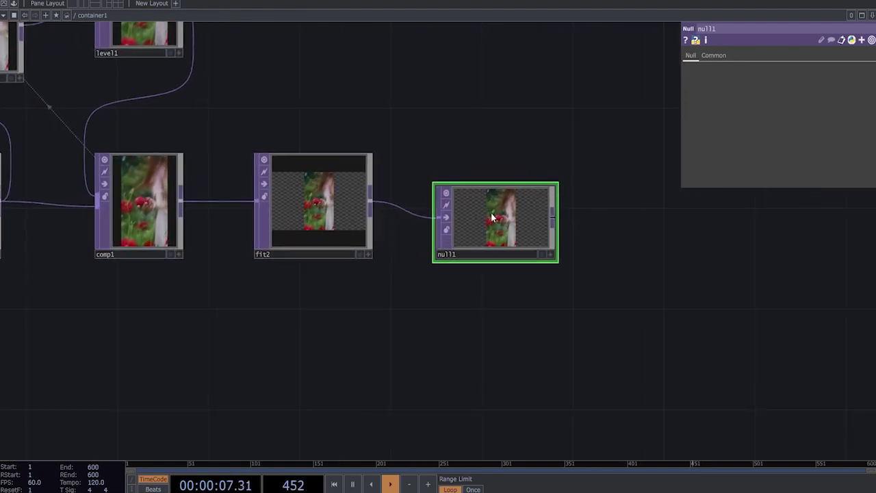
pyautogui.scroll(2, 488, 213)
pyautogui.scroll(1, 487, 215)
pyautogui.scroll(-6, 419, 269)
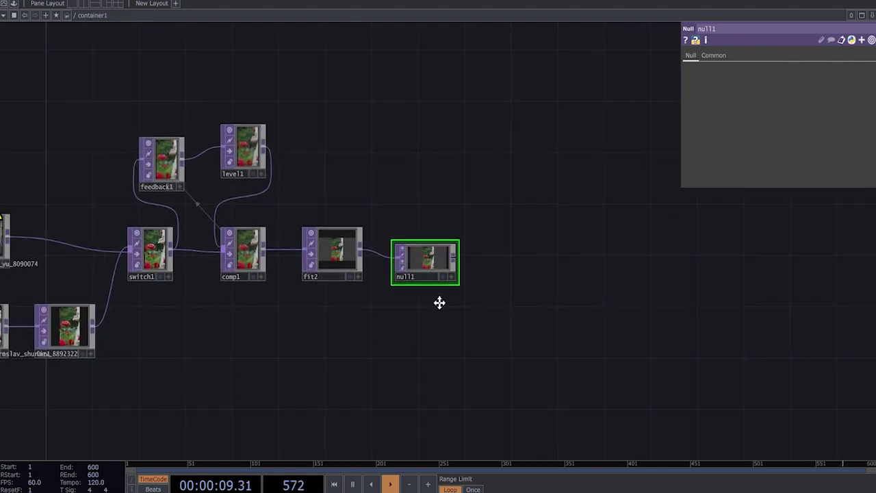
# Step: Examine the displaced flower image in the a1 reference node
pyautogui.moveTo(498, 289); pyautogui.dragTo(692, 251)
pyautogui.moveTo(181, 356); pyautogui.dragTo(414, 177)
pyautogui.scroll(10, 347, 306)
pyautogui.scroll(-3, 431, 329)
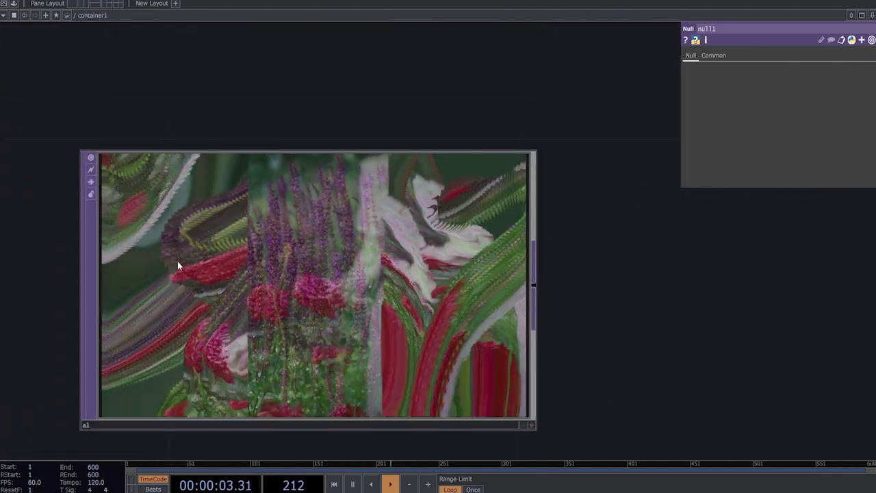
pyautogui.scroll(-4, 176, 340)
pyautogui.moveTo(562, 278); pyautogui.dragTo(439, 332)
pyautogui.scroll(-4, 439, 332)
pyautogui.scroll(-2, 598, 302)
pyautogui.moveTo(599, 302); pyautogui.dragTo(269, 414)
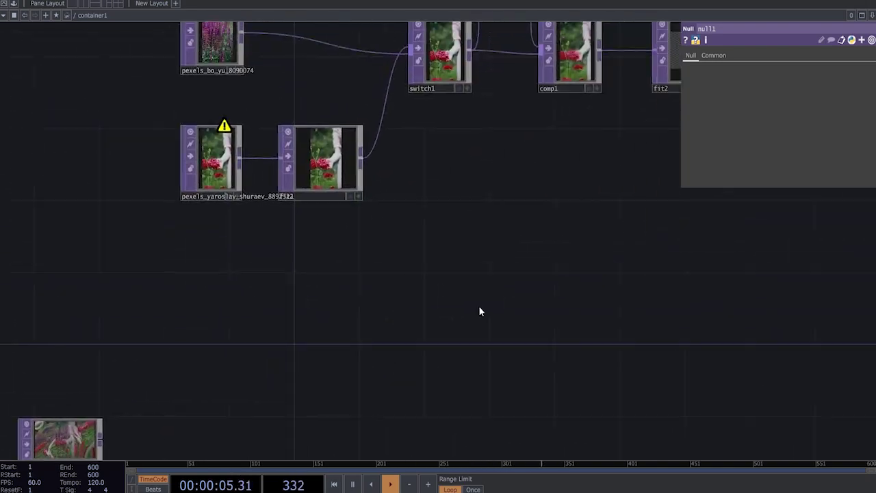
pyautogui.moveTo(678, 268); pyautogui.dragTo(300, 369)
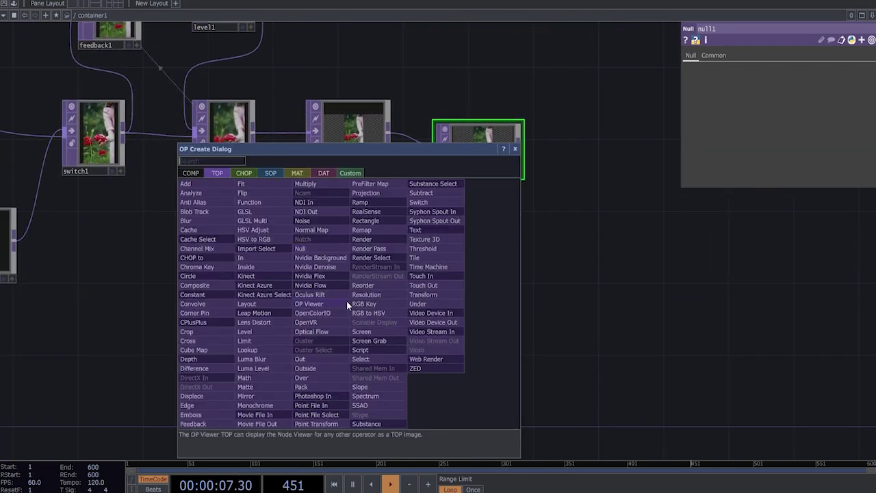
# Step: Add a Select TOP below the existing network and make it reference null1
pyautogui.press('Tab')
pyautogui.write('se')
pyautogui.click(375, 363)
pyautogui.click(326, 324)
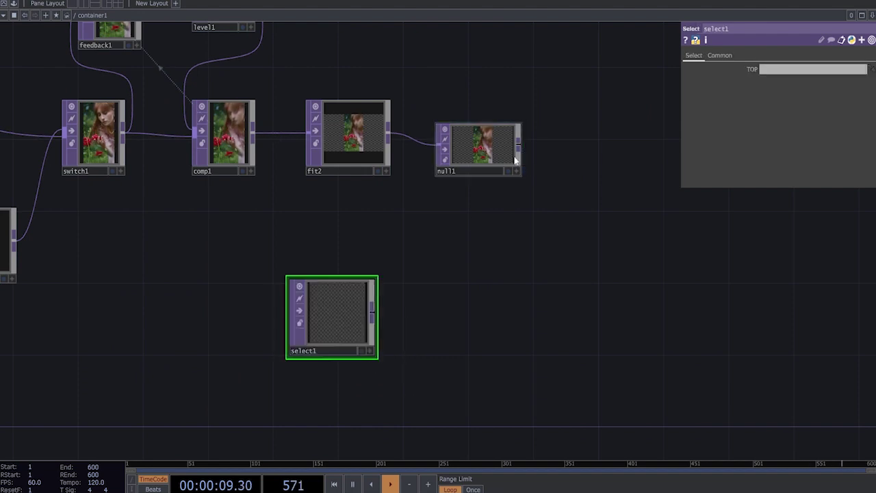
pyautogui.moveTo(508, 152); pyautogui.dragTo(332, 312)
pyautogui.scroll(2, 367, 328)
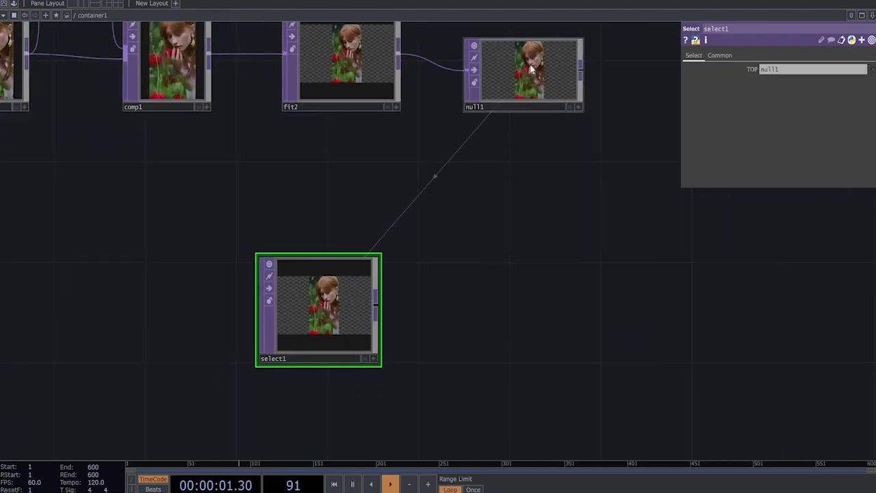
# Step: Add a Displace TOP after select1
pyautogui.rightClick(375, 312)
pyautogui.click(229, 414)
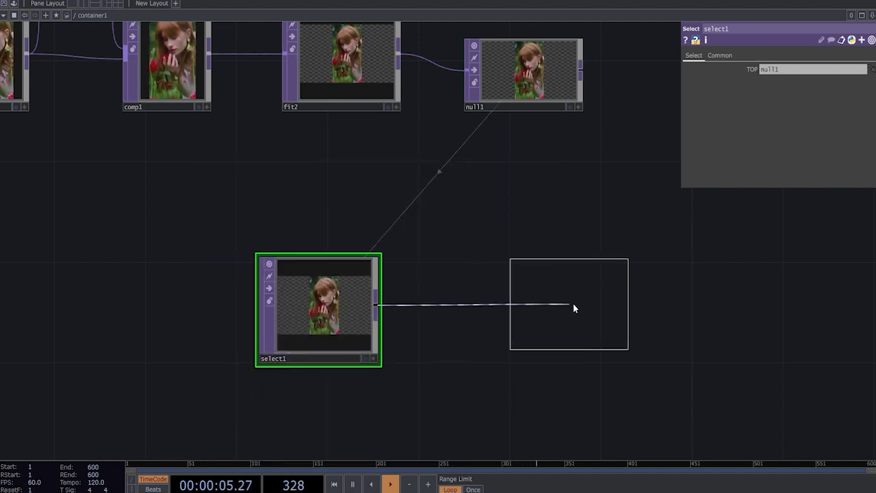
pyautogui.click(573, 303)
# Step: Add a Noise TOP and place it directly below select1
pyautogui.press('Tab')
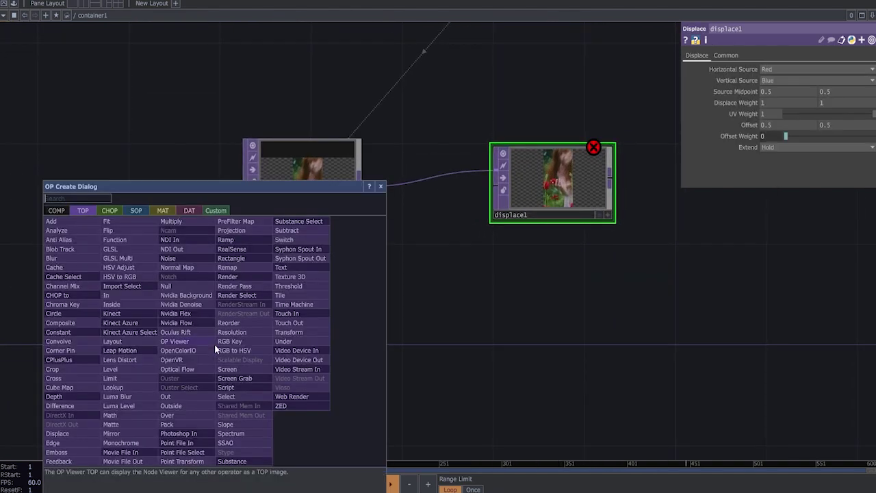
pyautogui.click(176, 257)
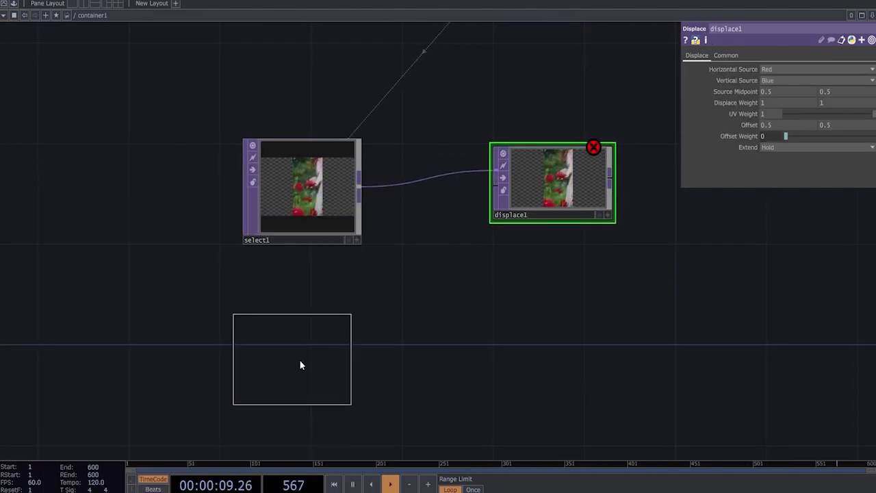
pyautogui.click(305, 356)
pyautogui.moveTo(287, 309); pyautogui.dragTo(308, 310)
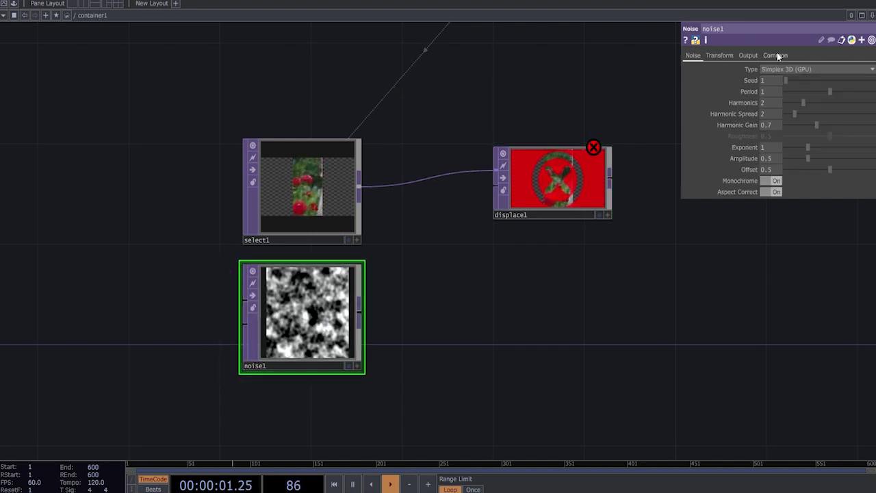
# Step: Set the resolution of noise1 to 1280 by 720
pyautogui.click(777, 55)
pyautogui.write('1280')
pyautogui.press('Tab')
pyautogui.write('720')
pyautogui.press('Return')
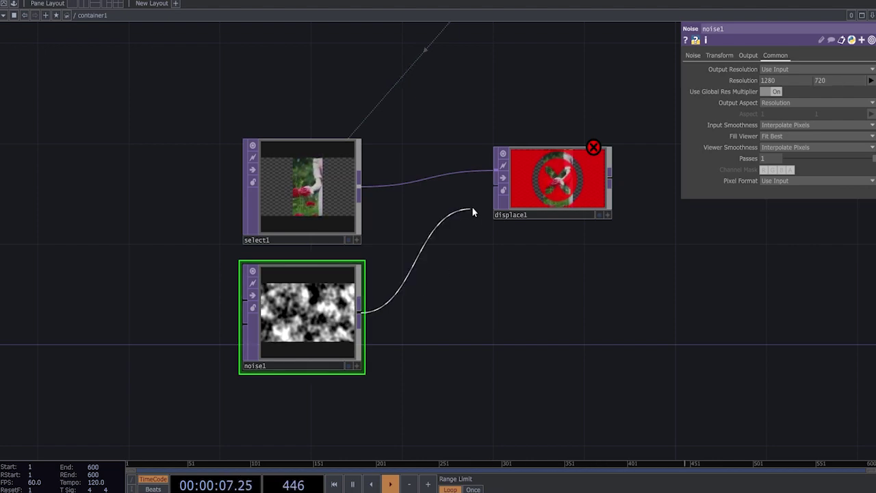
# Step: Connect noise1 to the second input of displace1 and inspect the displaced image
pyautogui.moveTo(476, 203); pyautogui.dragTo(575, 180)
pyautogui.scroll(5, 572, 179)
pyautogui.scroll(3, 562, 190)
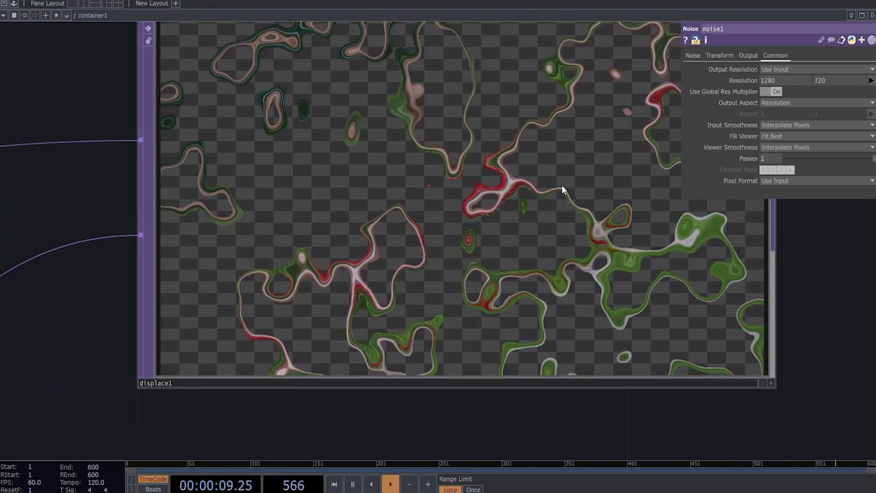
pyautogui.scroll(-8, 541, 202)
pyautogui.scroll(8, 550, 168)
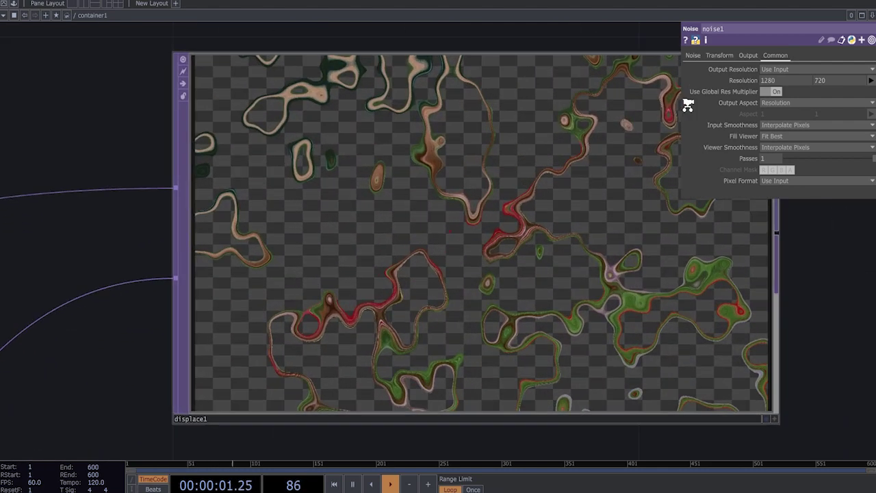
# Step: Set the period of noise1 to 12 and its Z translation to the expression absTime.seconds*0.05
pyautogui.click(697, 55)
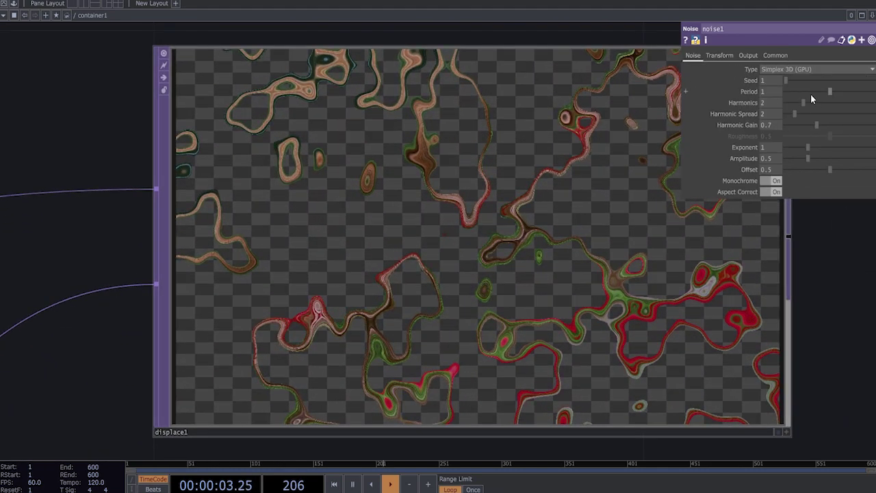
pyautogui.moveTo(768, 94); pyautogui.dragTo(840, 81)
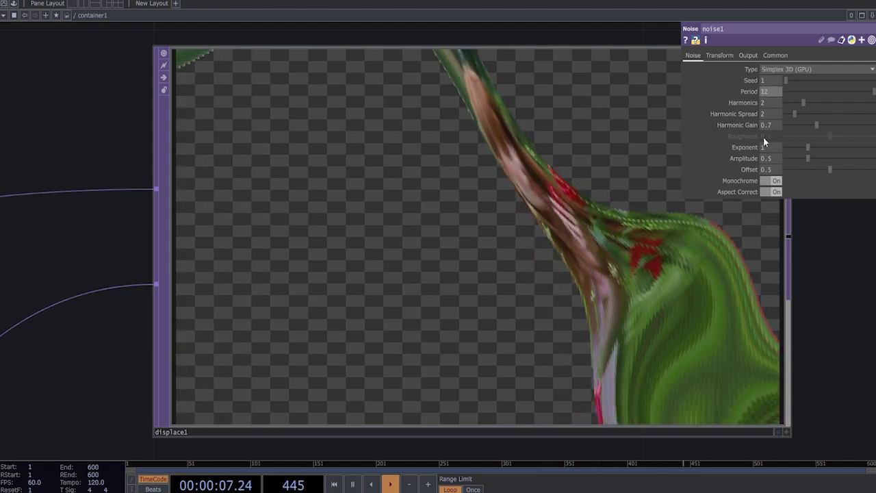
pyautogui.click(718, 56)
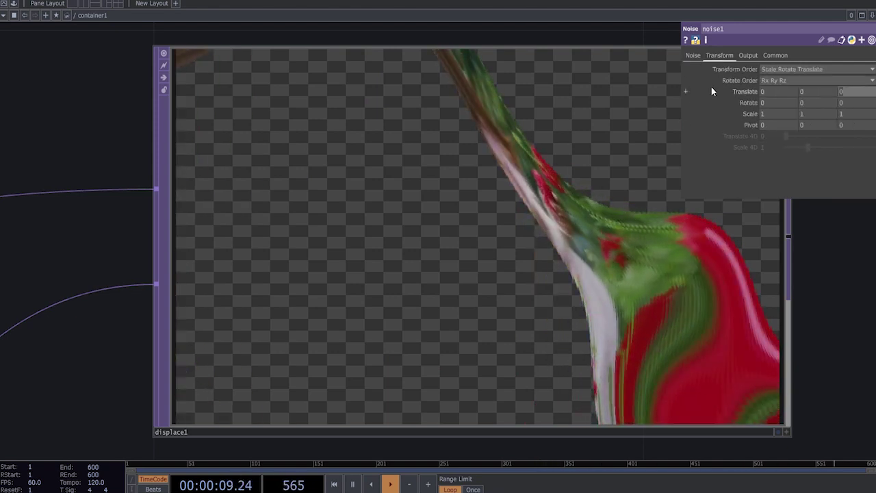
pyautogui.write('absT')
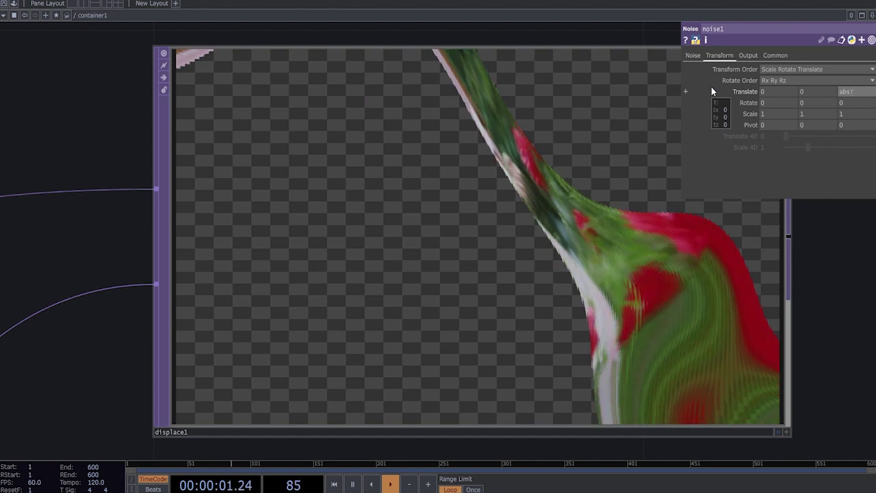
pyautogui.write('ime.sec')
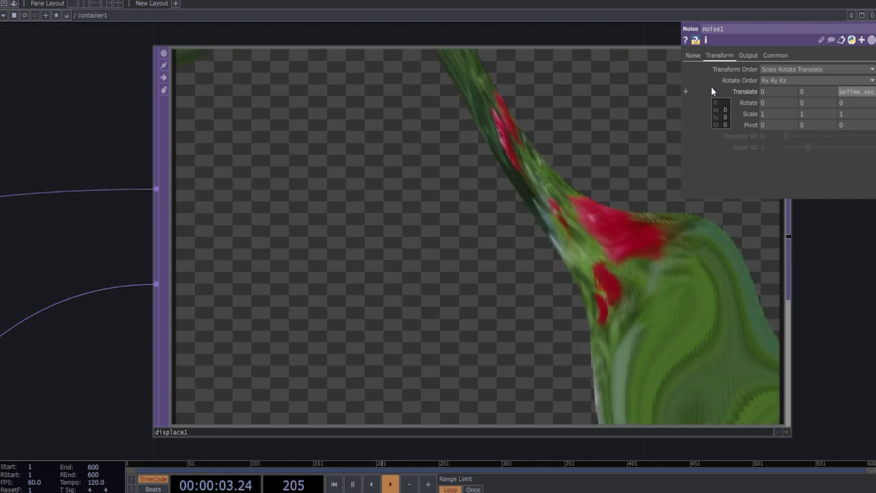
pyautogui.write('onds*0.05')
pyautogui.press('Return')
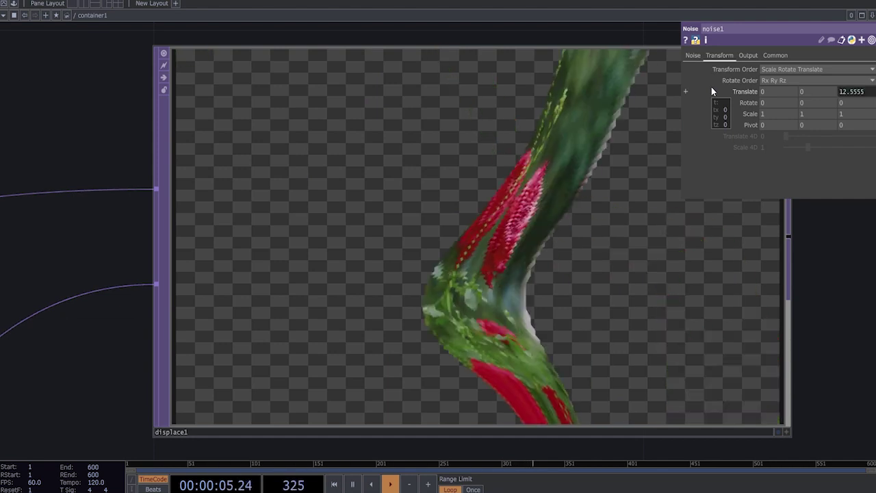
# Step: Add a Null TOP after displace1
pyautogui.scroll(-5, 195, 385)
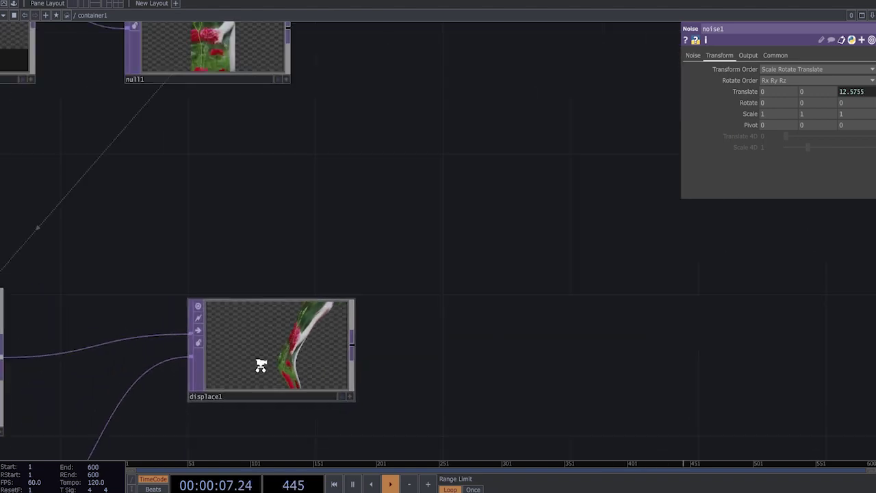
pyautogui.scroll(-3, 261, 367)
pyautogui.rightClick(306, 355)
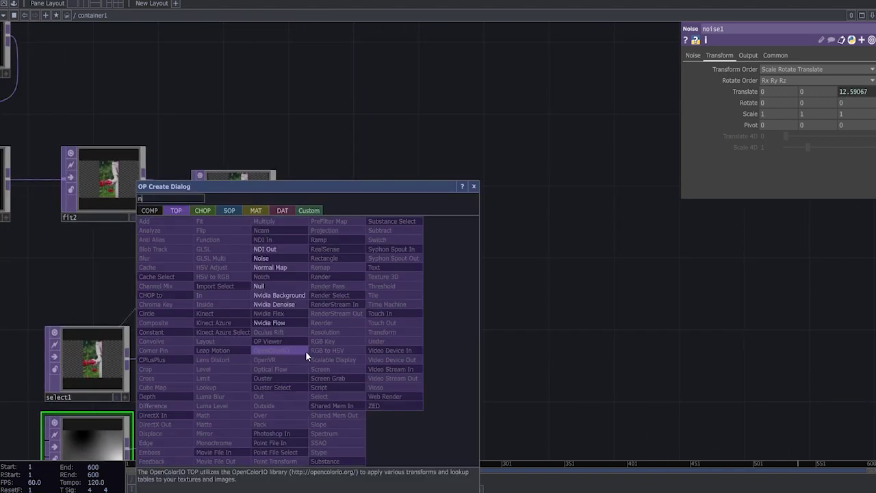
pyautogui.click(276, 290)
pyautogui.scroll(-5, 437, 247)
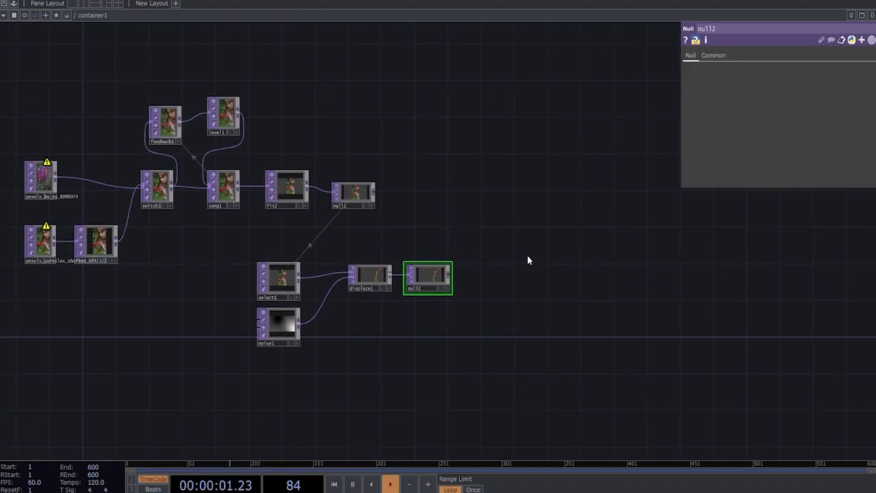
# Step: Make three copies of the select1, noise1, displace1 and null2 chain, stacked below the original
pyautogui.moveTo(521, 235); pyautogui.dragTo(337, 308)
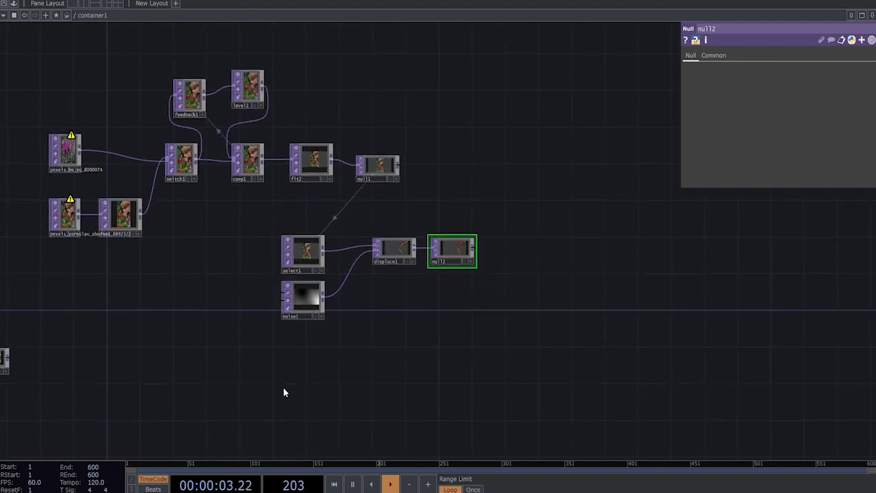
pyautogui.moveTo(413, 388); pyautogui.dragTo(447, 243)
pyautogui.hotkey('ctrl', 'v')
pyautogui.hotkey('ctrl', 'v')
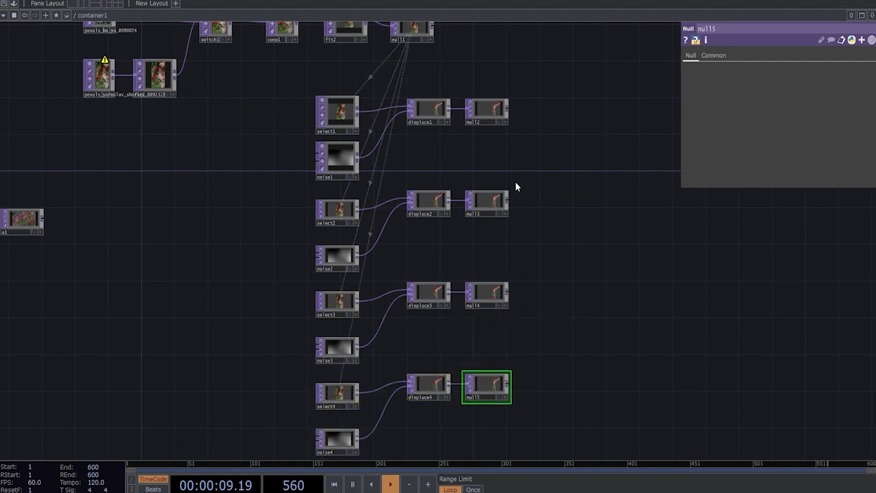
# Step: Add a Composite TOP beside the four chains and feed null2, null3, null4 and null5 into it
pyautogui.press('Tab')
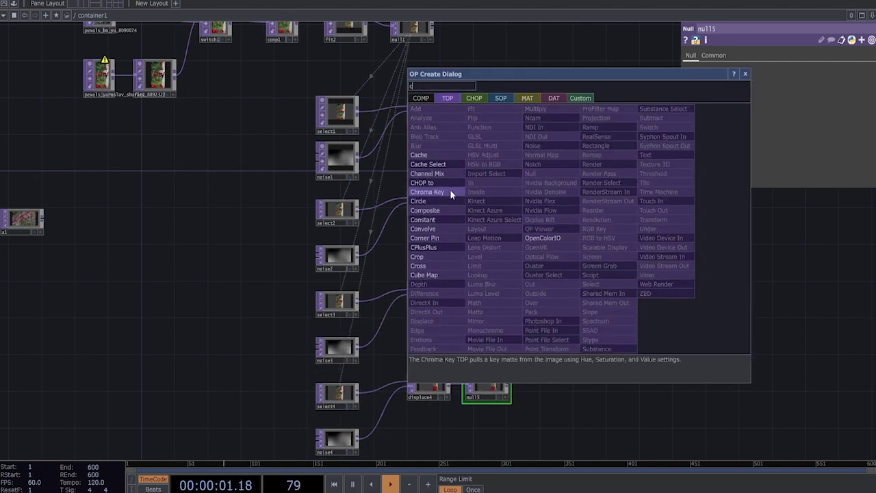
pyautogui.click(438, 206)
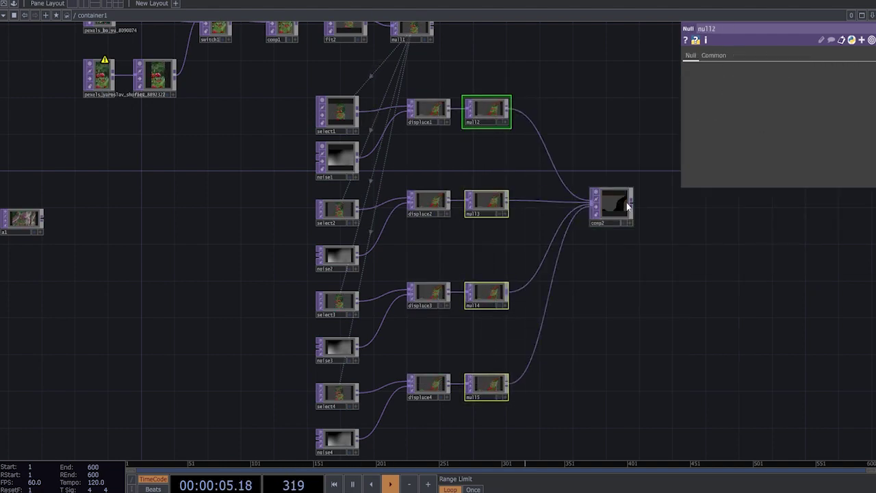
# Step: Set the operation of comp2 to Over and display its output as the network background
pyautogui.scroll(2, 631, 208)
pyautogui.click(815, 114)
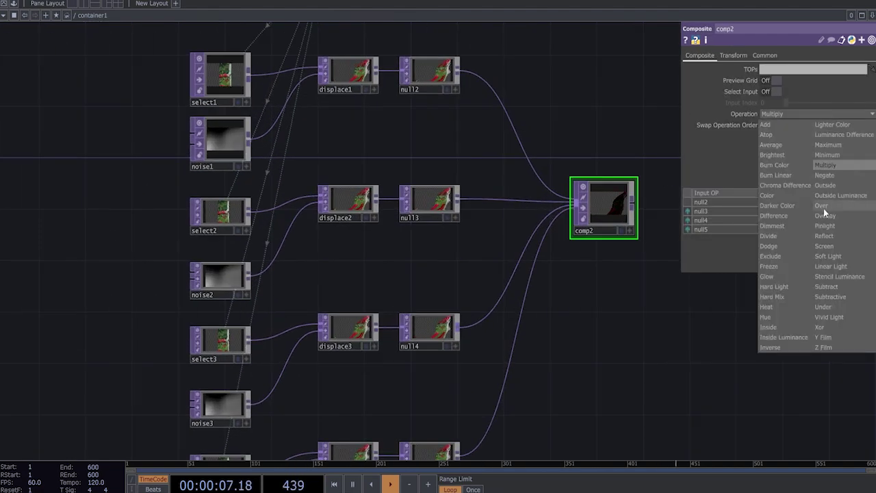
pyautogui.click(622, 232)
pyautogui.scroll(-2, 623, 255)
pyautogui.scroll(2, 336, 207)
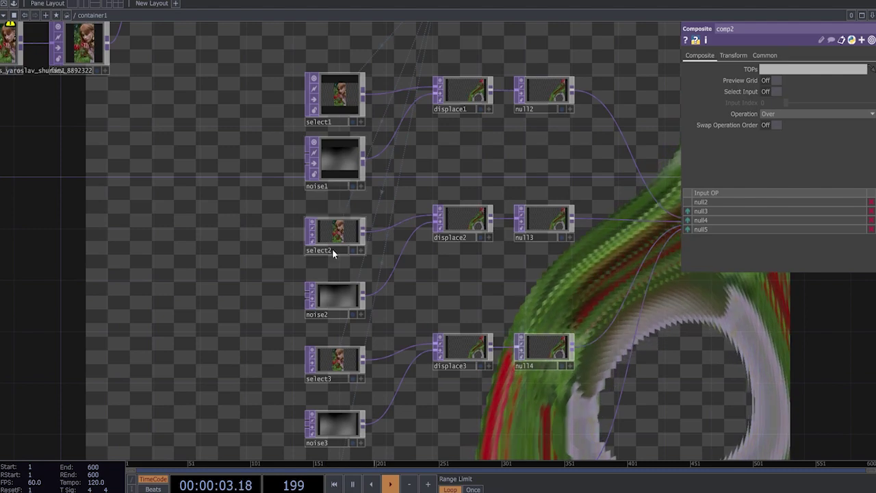
# Step: Set the seed of noise2 to 364 and the seed of noise3 to 882
pyautogui.moveTo(268, 356); pyautogui.dragTo(262, 327)
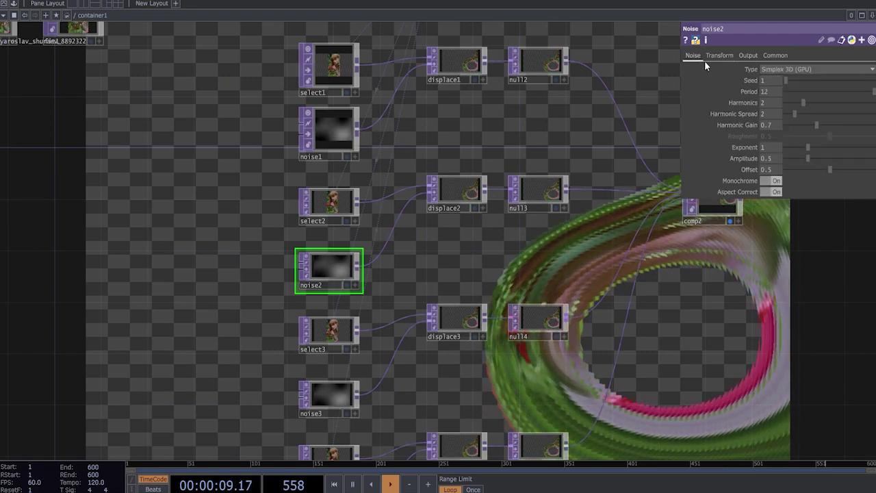
pyautogui.moveTo(788, 80); pyautogui.dragTo(791, 80)
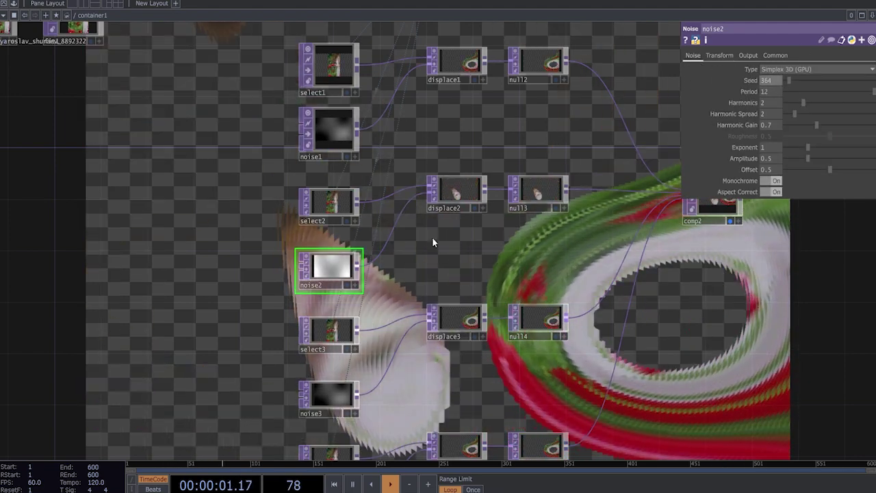
pyautogui.click(323, 394)
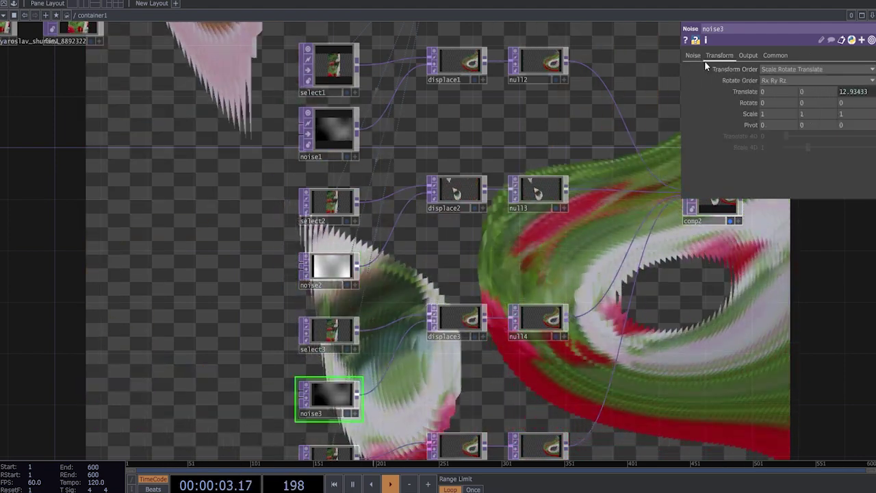
pyautogui.moveTo(788, 80); pyautogui.dragTo(794, 80)
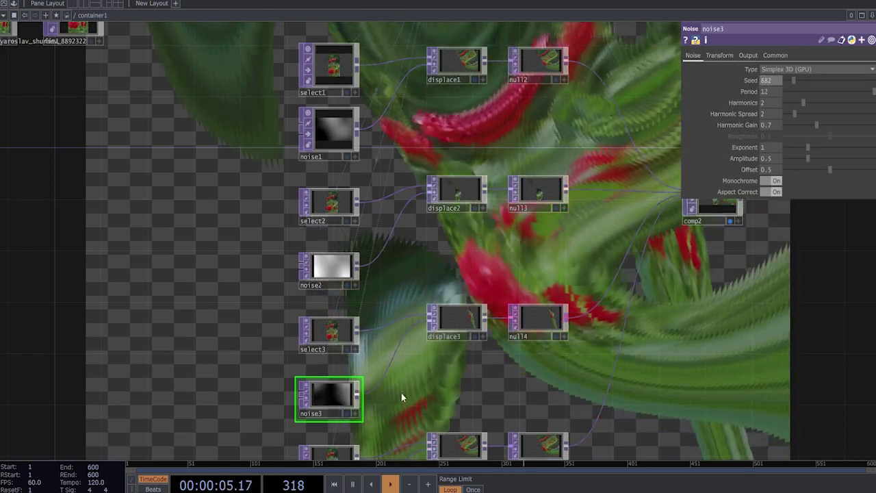
# Step: Set the seed of noise4 to 1089
pyautogui.moveTo(402, 394); pyautogui.dragTo(424, 272)
pyautogui.click(360, 416)
pyautogui.click(693, 55)
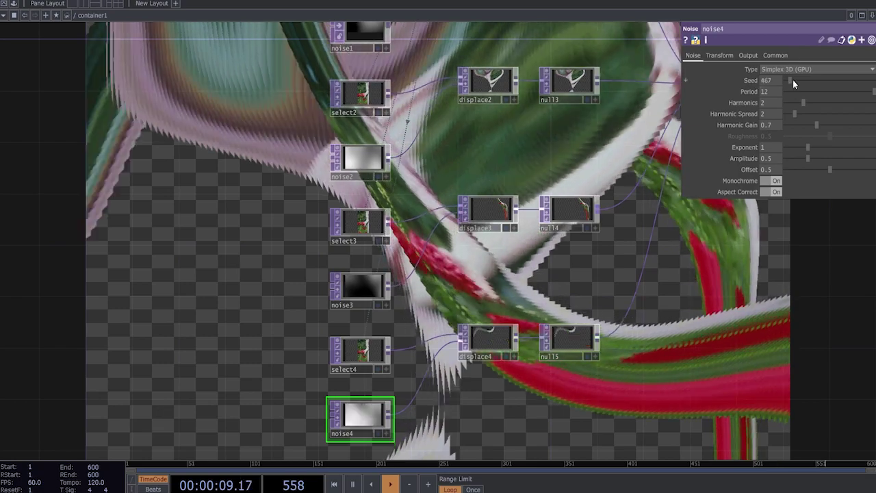
# Step: Set the extend mode of displace1 to Repeat
pyautogui.moveTo(582, 267); pyautogui.dragTo(586, 454)
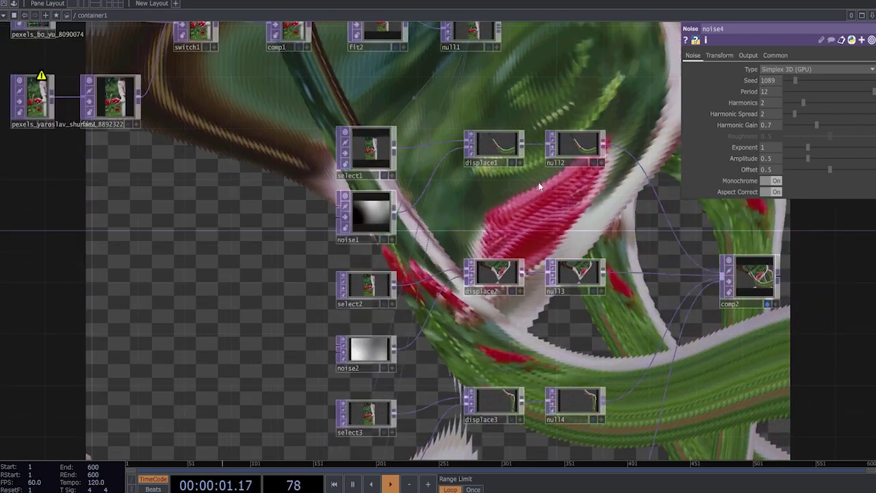
pyautogui.click(510, 144)
pyautogui.scroll(4, 514, 139)
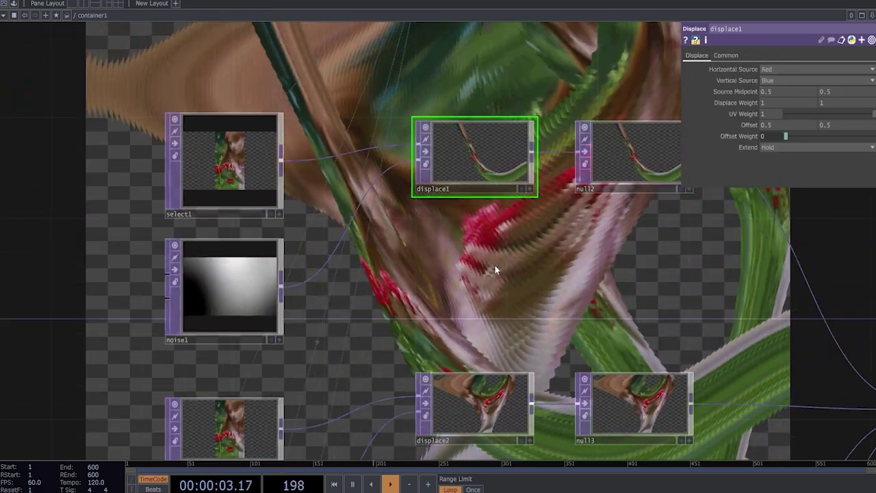
pyautogui.moveTo(544, 91); pyautogui.dragTo(520, 171)
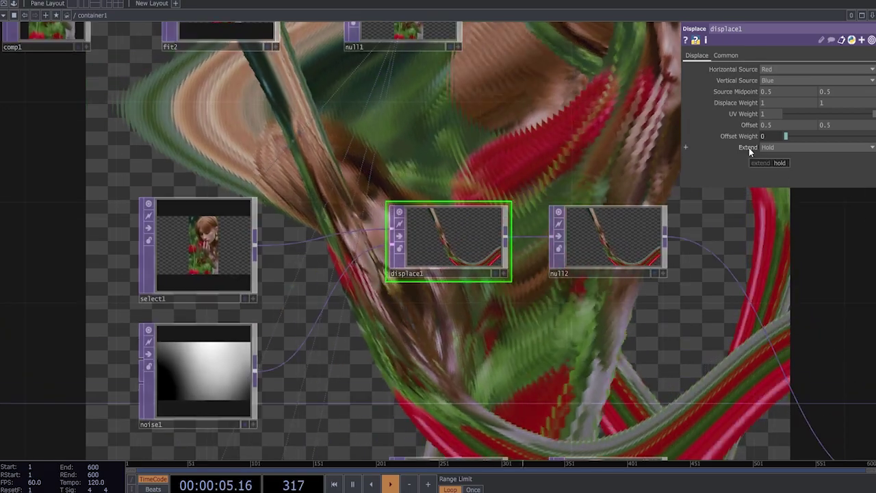
pyautogui.click(781, 148)
pyautogui.click(773, 179)
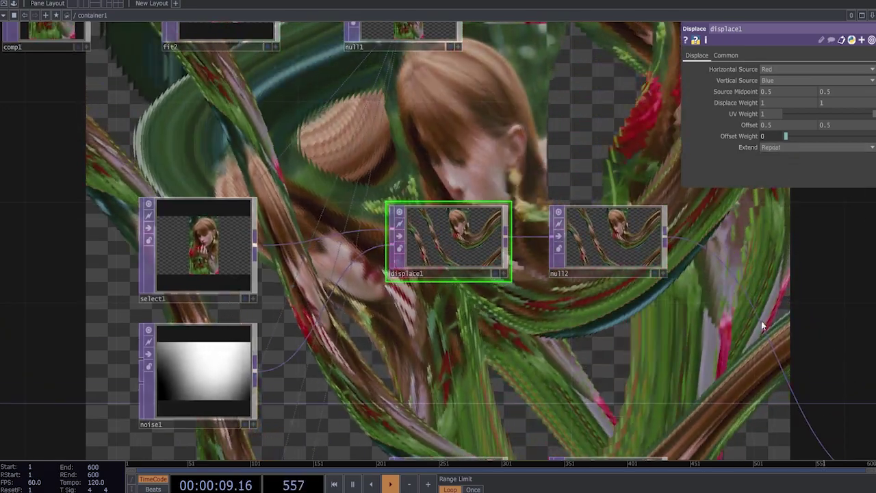
# Step: Add a Null TOP after comp2, fed by its output
pyautogui.scroll(-2, 588, 295)
pyautogui.moveTo(753, 301); pyautogui.dragTo(301, 231)
pyautogui.scroll(-5, 302, 231)
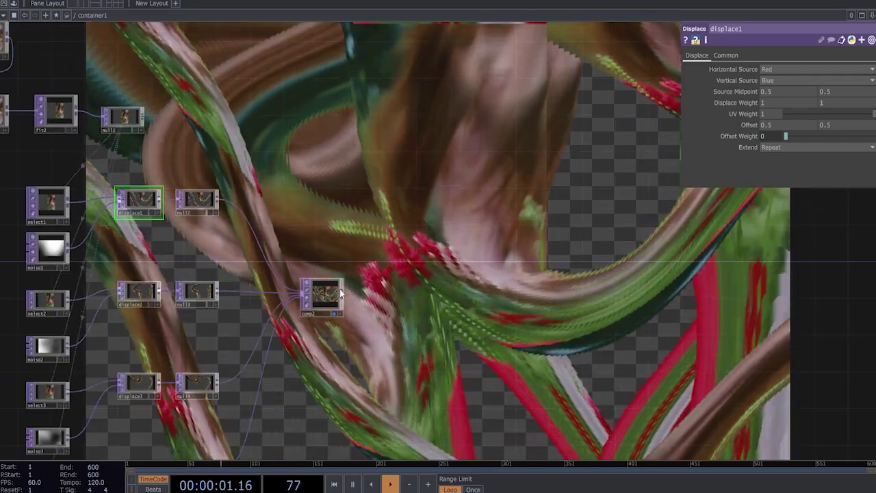
pyautogui.scroll(5, 340, 288)
pyautogui.rightClick(346, 306)
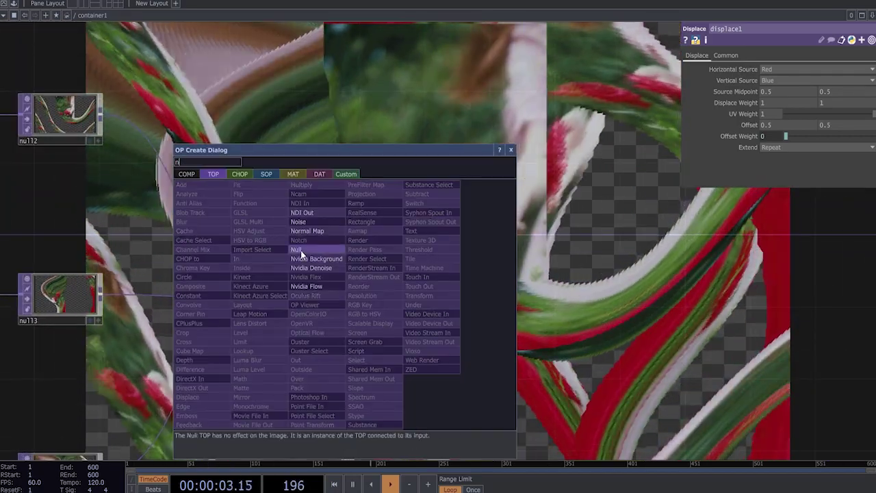
pyautogui.click(302, 254)
pyautogui.click(640, 301)
# Step: Examine the finished look in the preview of the separate a1 node
pyautogui.scroll(-2, 575, 281)
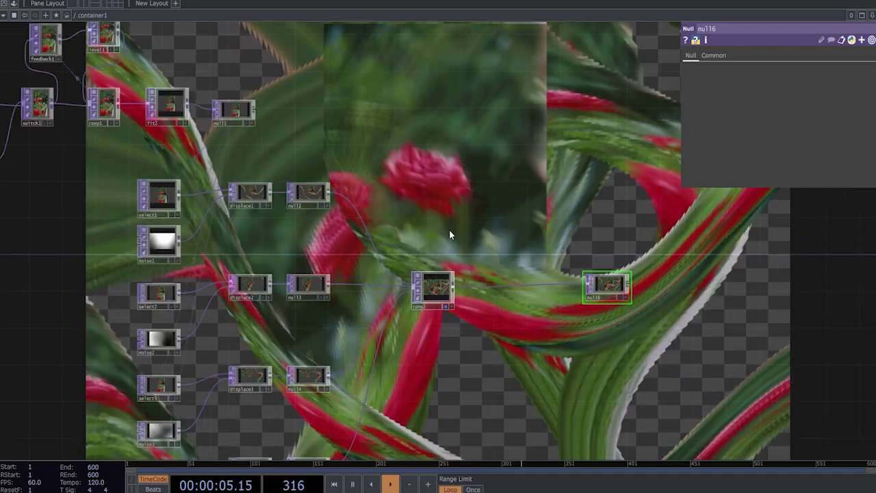
pyautogui.hscroll(-5, 315, 301)
pyautogui.hscroll(-5, 269, 279)
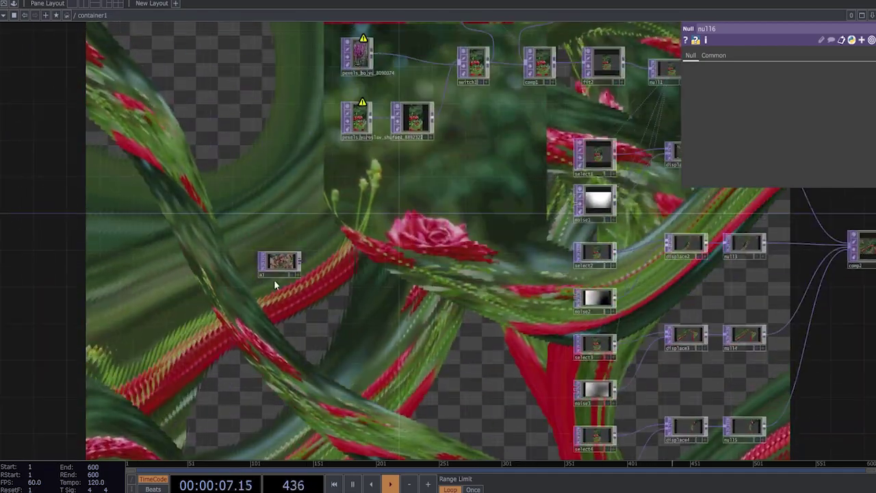
pyautogui.scroll(10, 268, 279)
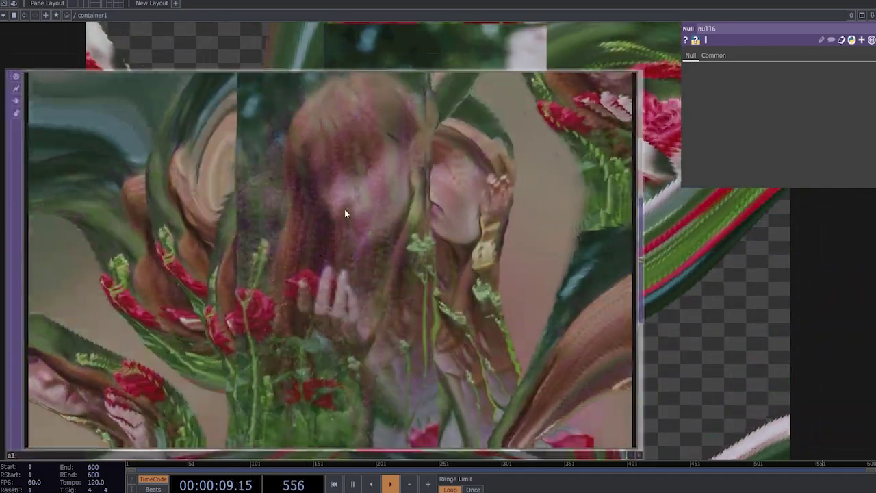
pyautogui.scroll(3, 437, 115)
pyautogui.scroll(-3, 428, 72)
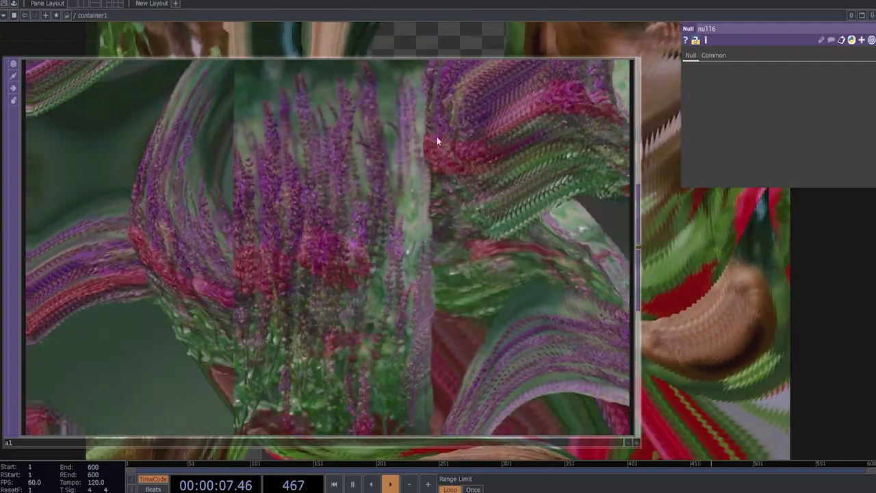
pyautogui.scroll(-6, 441, 291)
pyautogui.moveTo(602, 288); pyautogui.dragTo(411, 281)
pyautogui.scroll(-6, 409, 280)
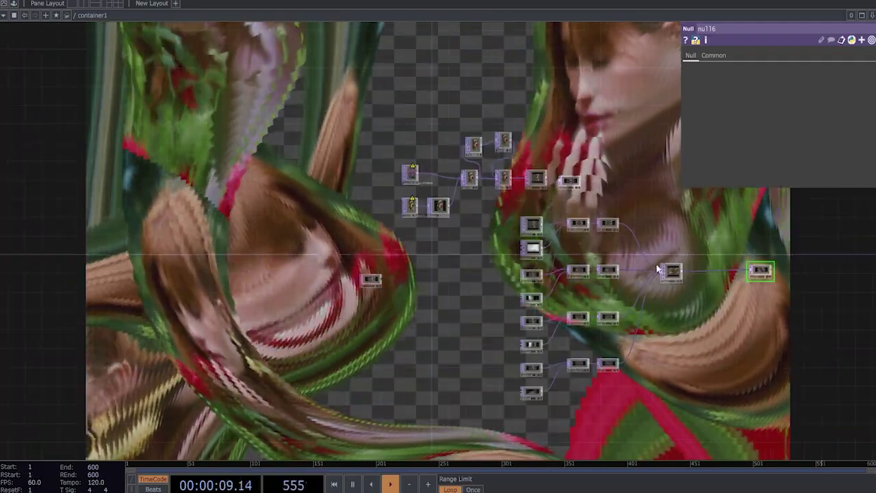
# Step: Insert a Composite TOP between comp2 and null6 and display null6 as the network background
pyautogui.scroll(5, 745, 274)
pyautogui.moveTo(763, 341); pyautogui.dragTo(520, 366)
pyautogui.moveTo(551, 293); pyautogui.dragTo(610, 294)
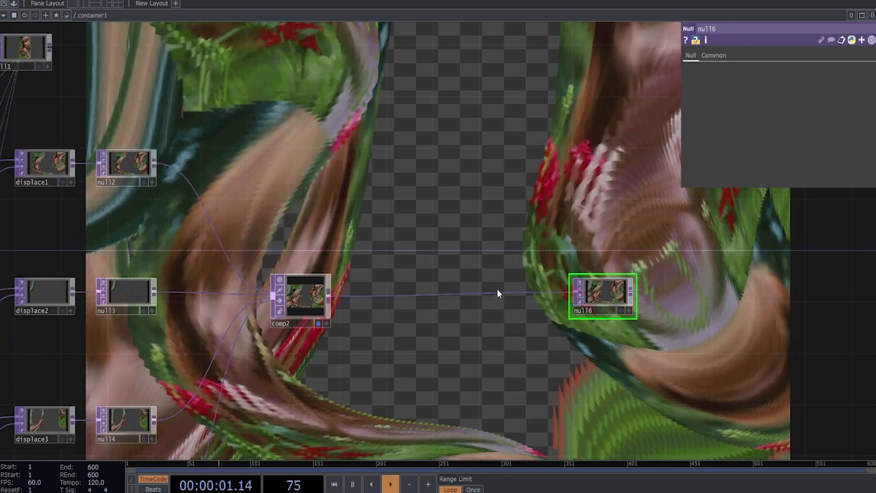
pyautogui.rightClick(395, 297)
pyautogui.click(418, 288)
pyautogui.write('c')
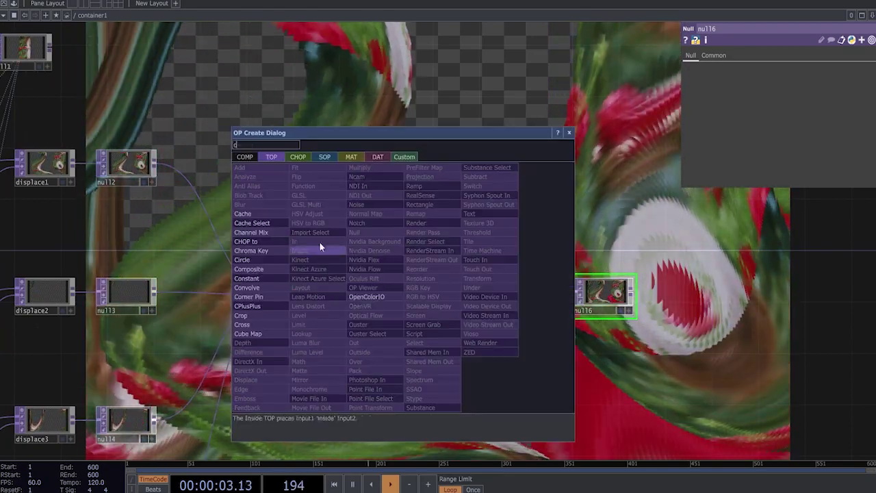
pyautogui.click(262, 269)
pyautogui.click(417, 303)
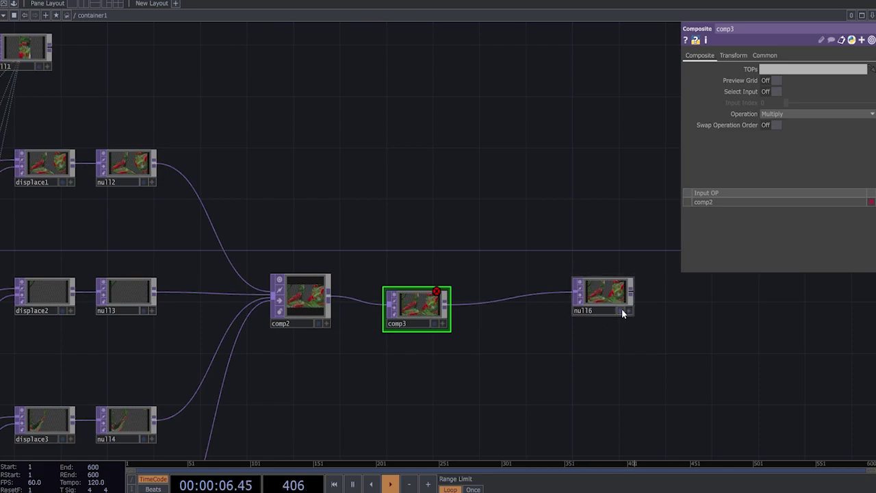
pyautogui.click(623, 312)
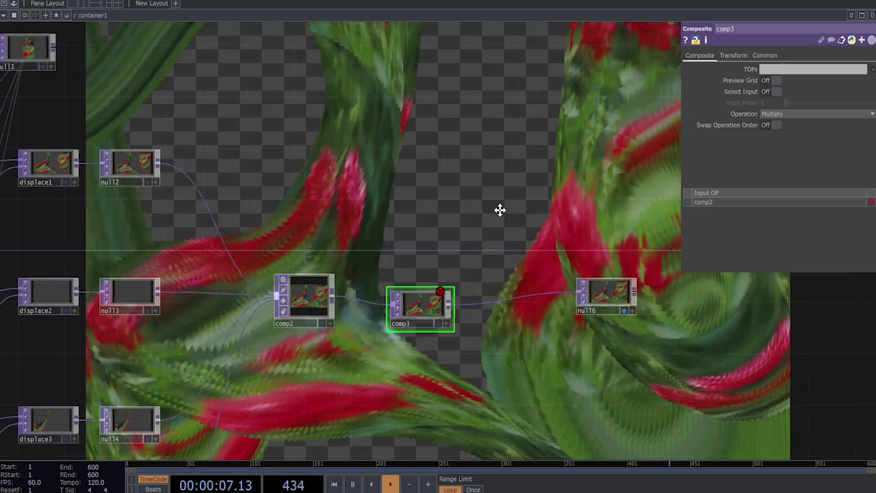
# Step: Duplicate select1, place the copy above comp2 and connect it as the second input of comp3
pyautogui.scroll(-2, 515, 209)
pyautogui.click(132, 183)
pyautogui.scroll(2, 132, 184)
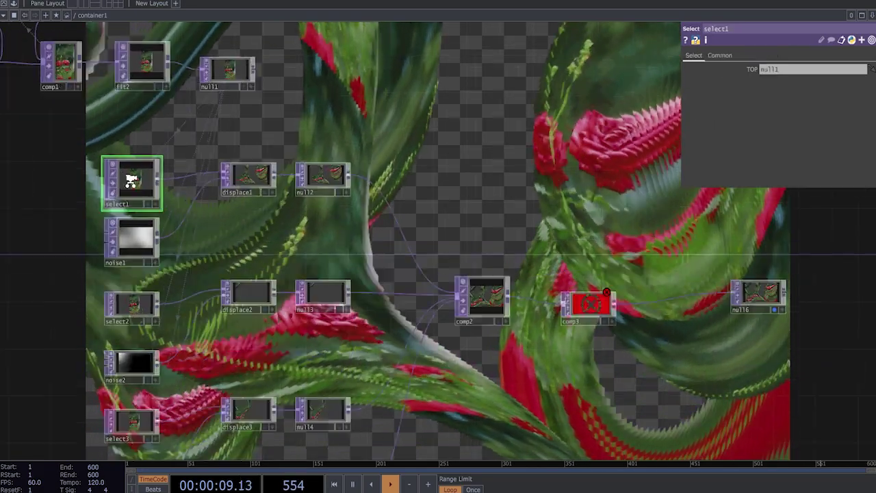
pyautogui.moveTo(619, 263); pyautogui.dragTo(510, 233)
pyautogui.moveTo(452, 190); pyautogui.dragTo(394, 190)
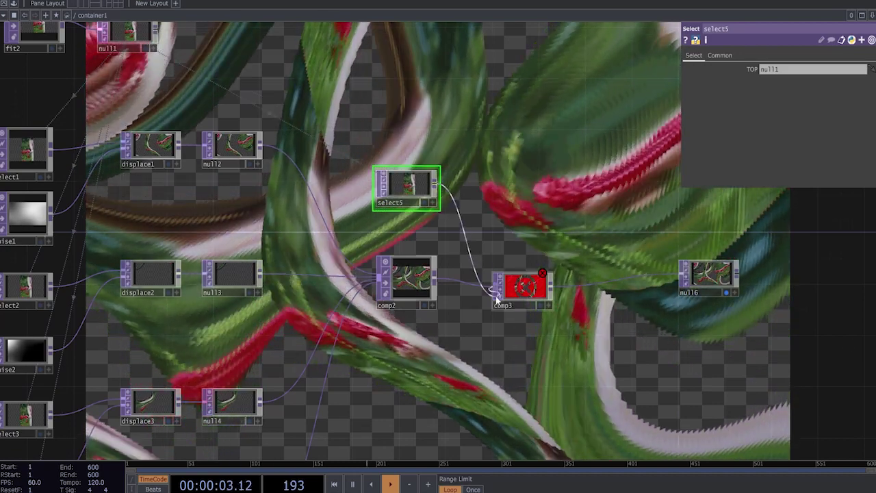
pyautogui.scroll(3, 507, 297)
# Step: Set the operation of comp3 to Over and move select5 above comp2 in its input order
pyautogui.click(552, 290)
pyautogui.click(798, 112)
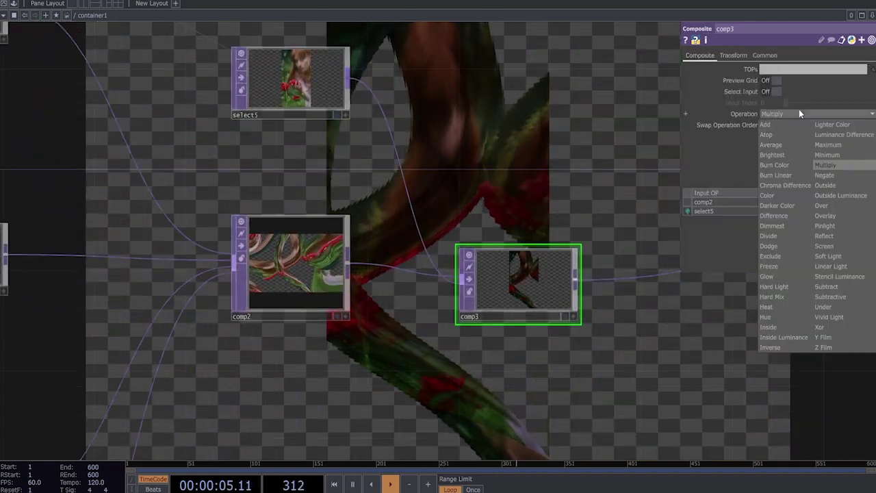
pyautogui.click(830, 205)
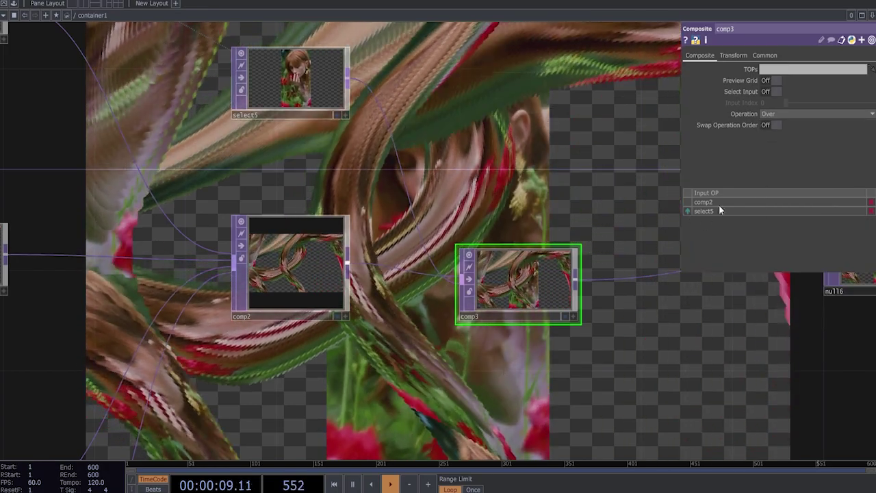
pyautogui.click(687, 212)
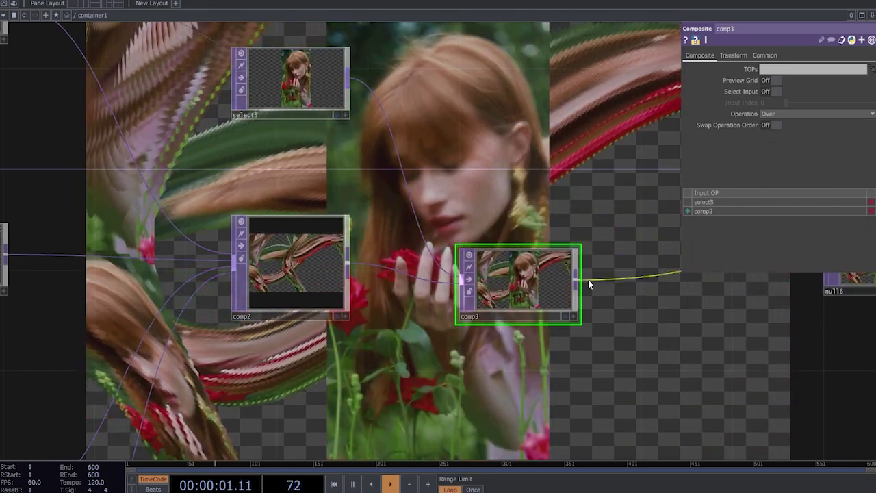
# Step: Move null6 farther from comp3 and insert a Displace TOP on the wire between them
pyautogui.scroll(-2, 475, 264)
pyautogui.moveTo(536, 182); pyautogui.dragTo(464, 284)
pyautogui.scroll(-1, 472, 284)
pyautogui.moveTo(530, 313); pyautogui.dragTo(481, 333)
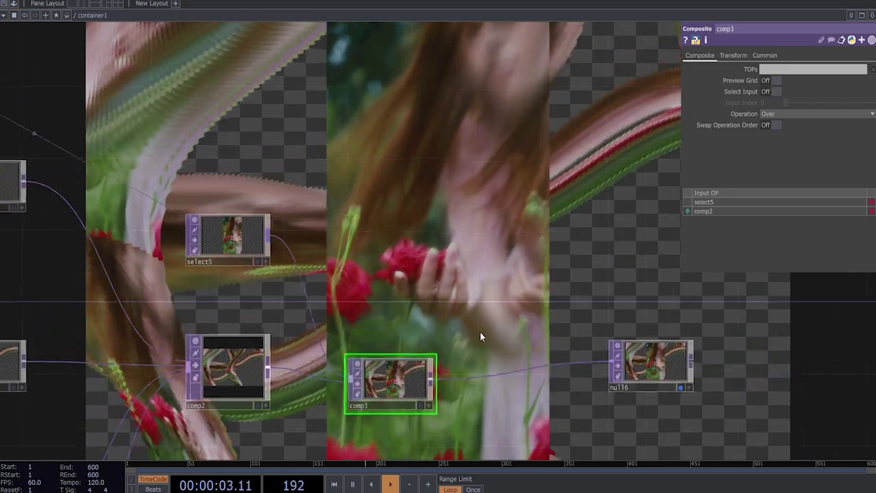
pyautogui.scroll(-2, 482, 331)
pyautogui.scroll(2, 477, 396)
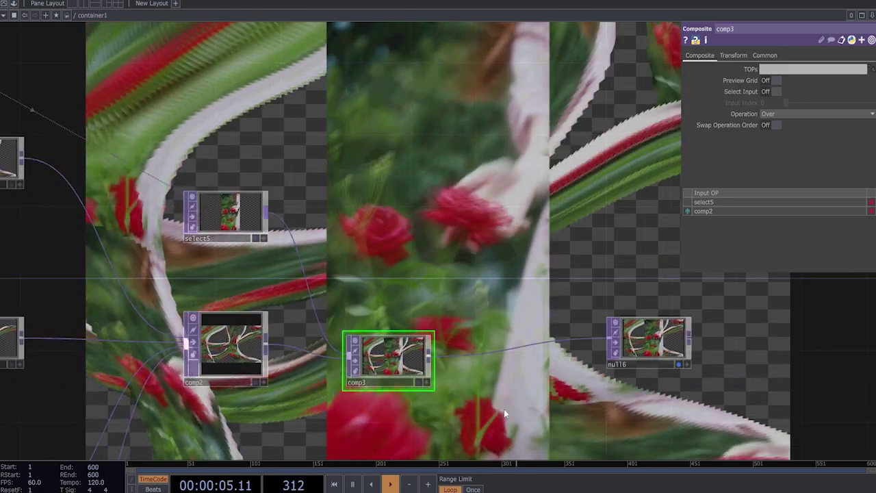
pyautogui.moveTo(504, 409); pyautogui.dragTo(505, 336)
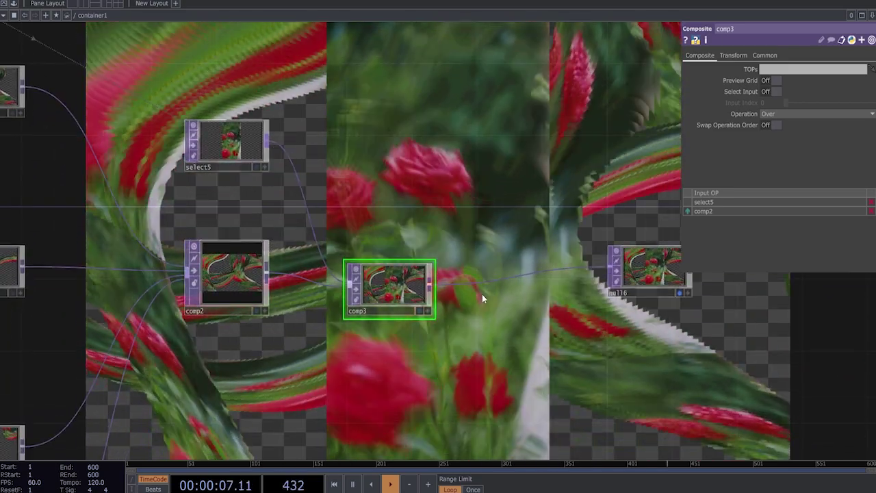
pyautogui.moveTo(668, 287); pyautogui.dragTo(784, 310)
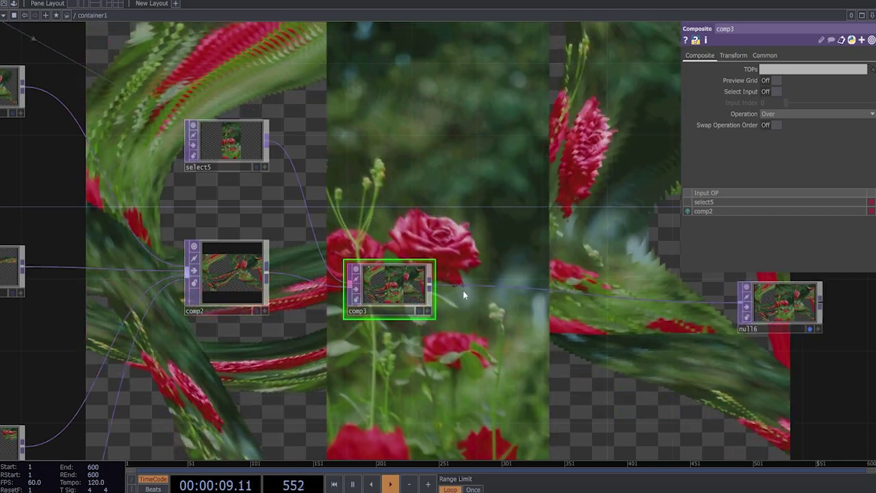
pyautogui.rightClick(534, 288)
pyautogui.click(541, 277)
pyautogui.write('d')
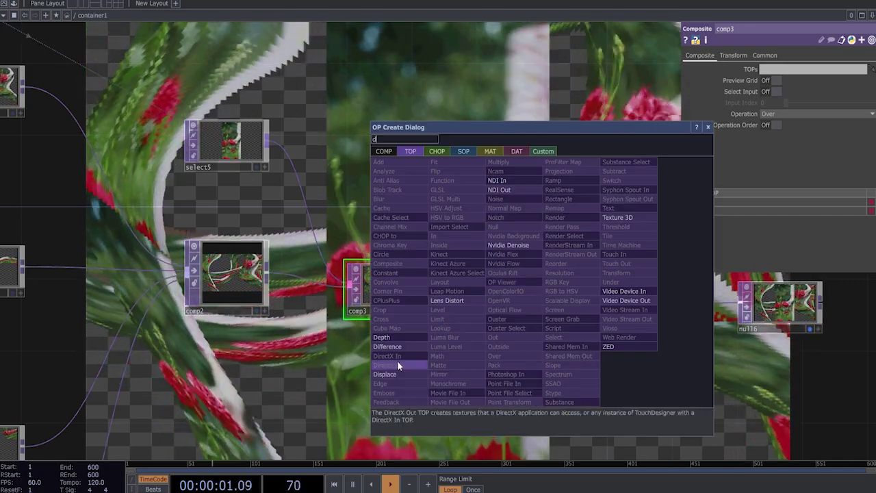
pyautogui.click(384, 375)
pyautogui.click(654, 306)
# Step: Add a Blur TOP fed by comp3 and connect its output to the second input of displace5
pyautogui.press('Tab')
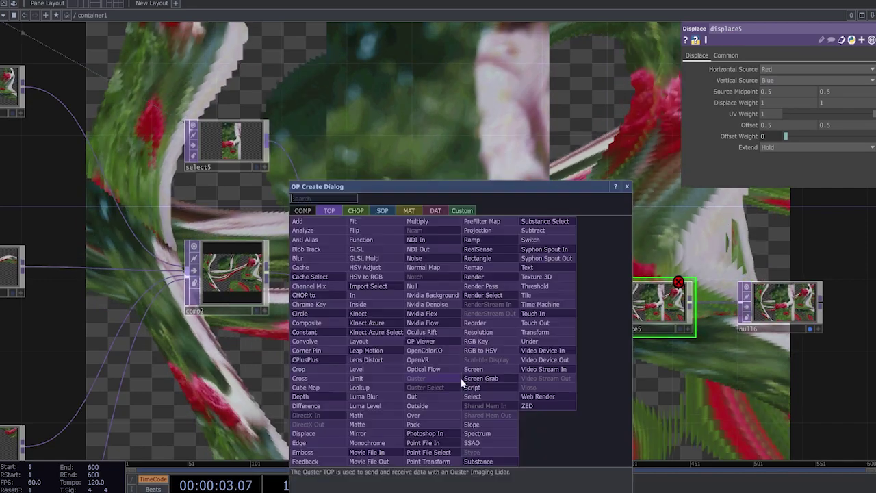
pyautogui.write('b')
pyautogui.click(298, 258)
pyautogui.click(500, 403)
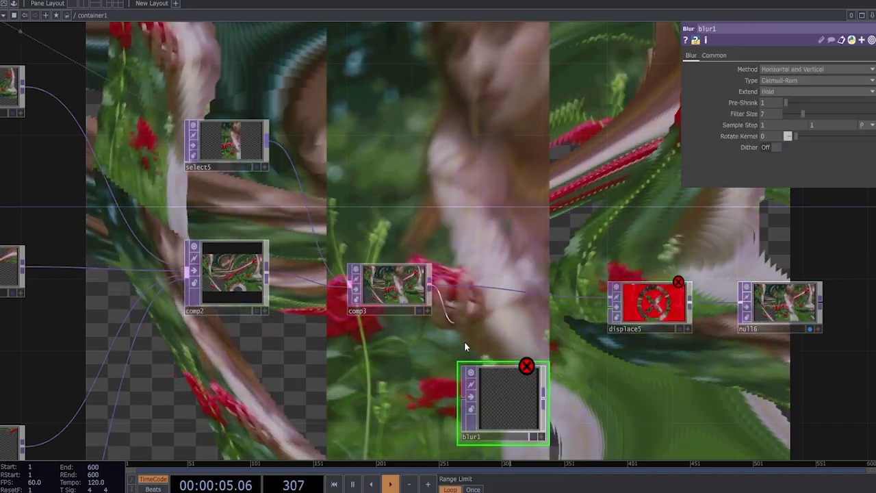
pyautogui.click(464, 402)
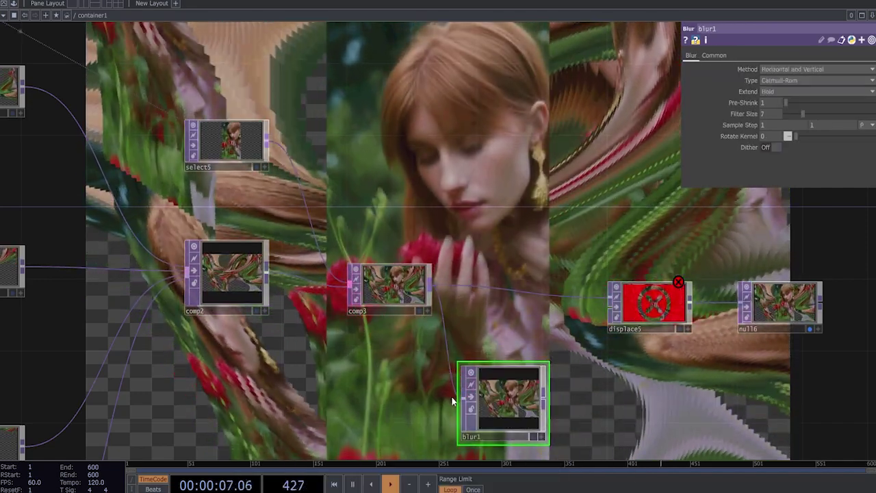
pyautogui.moveTo(403, 330); pyautogui.dragTo(393, 305)
pyautogui.scroll(3, 568, 390)
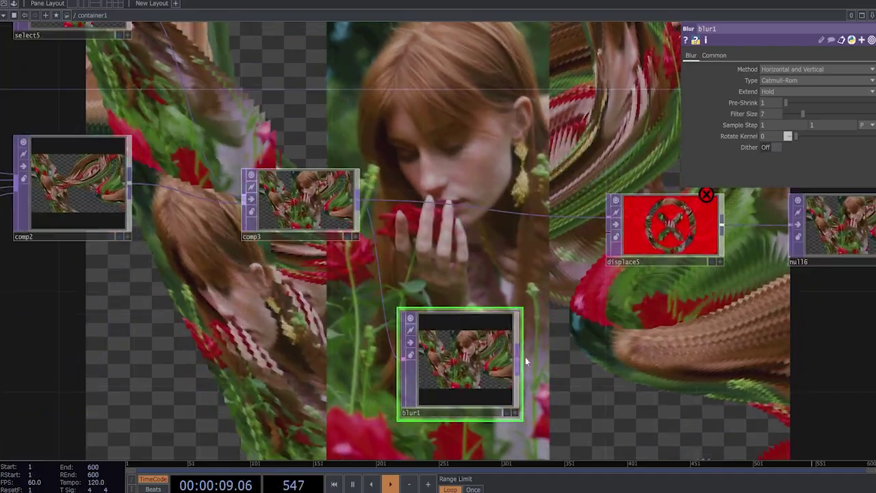
pyautogui.click(606, 243)
pyautogui.click(671, 225)
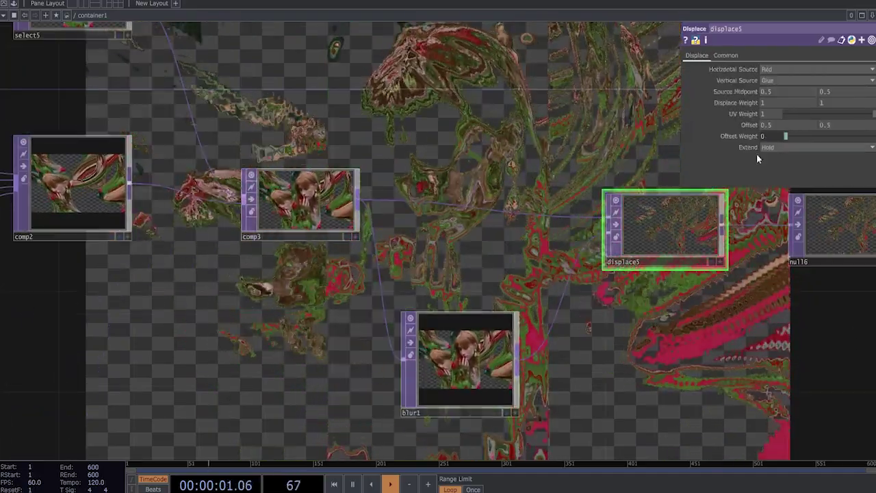
# Step: Tune displace5 to a subtle distortion and set the filter size of blur1 to 8
pyautogui.moveTo(748, 92)
pyautogui.mouseDown()
pyautogui.moveTo(722, 92)
pyautogui.moveTo(751, 106)
pyautogui.moveTo(754, 92)
pyautogui.mouseUp()
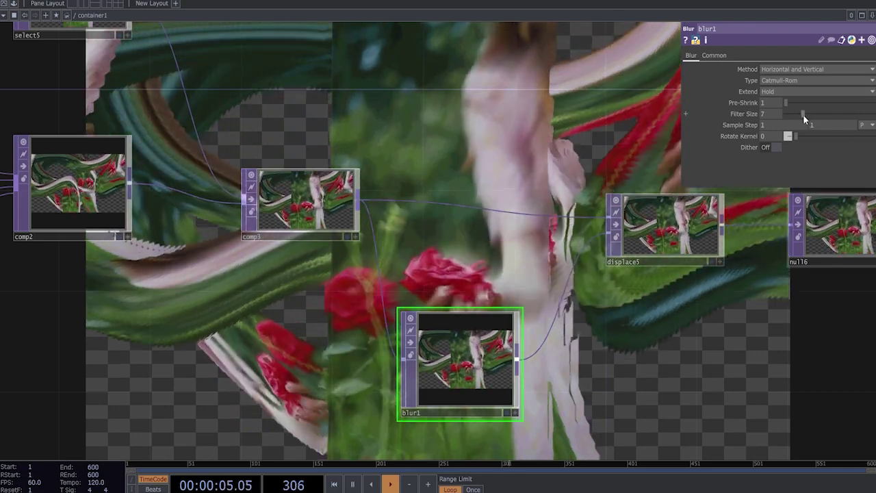
pyautogui.moveTo(803, 115); pyautogui.dragTo(791, 102)
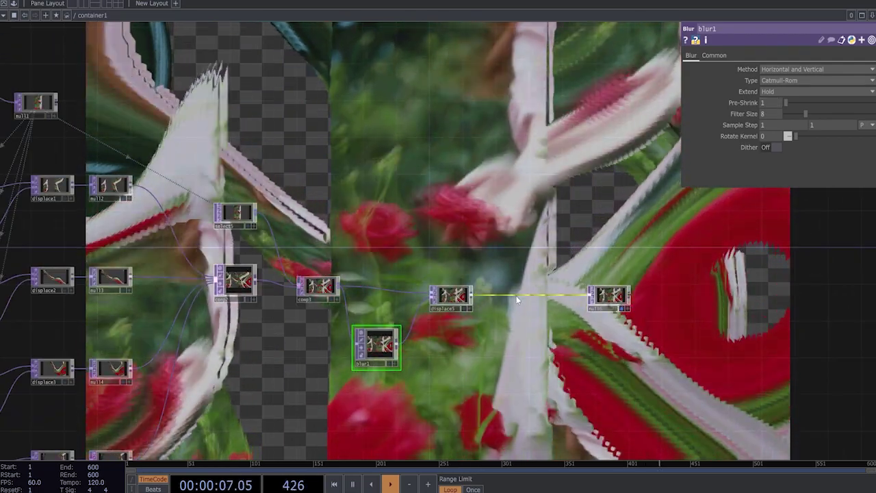
# Step: Insert a Composite TOP between displace5 and null6 and connect select5 as its second input
pyautogui.rightClick(517, 300)
pyautogui.click(534, 294)
pyautogui.write('c')
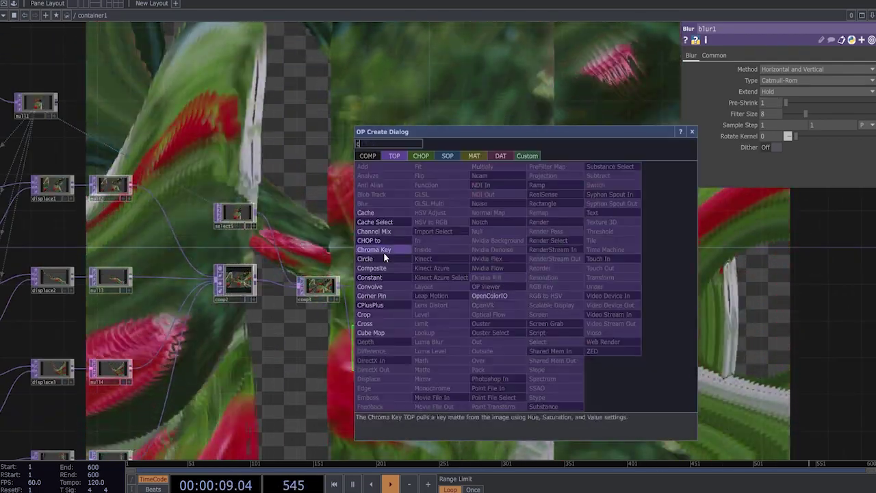
pyautogui.click(372, 268)
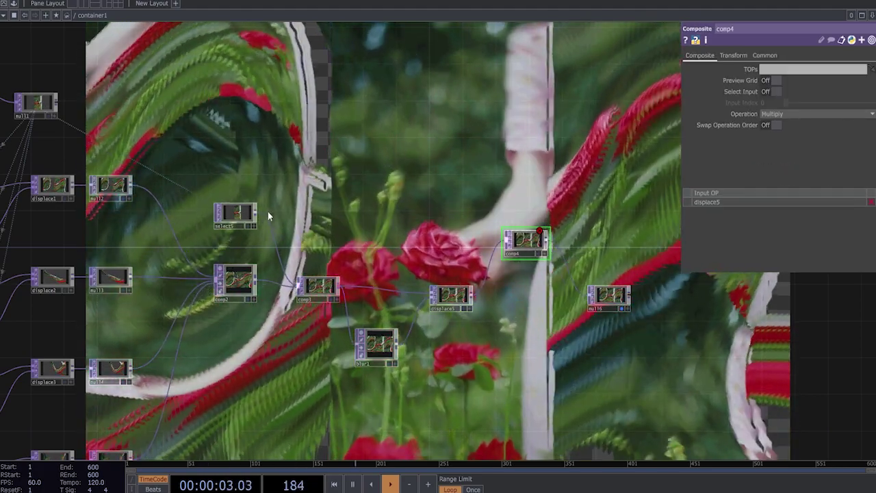
pyautogui.moveTo(507, 243); pyautogui.dragTo(522, 243)
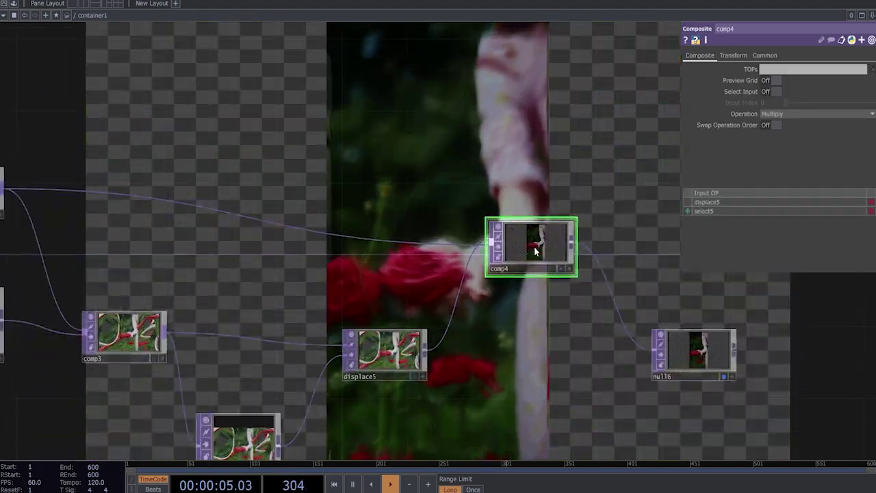
# Step: Set the operation of comp4 to Over and reorder its inputs so select5 comes before displace5
pyautogui.click(827, 206)
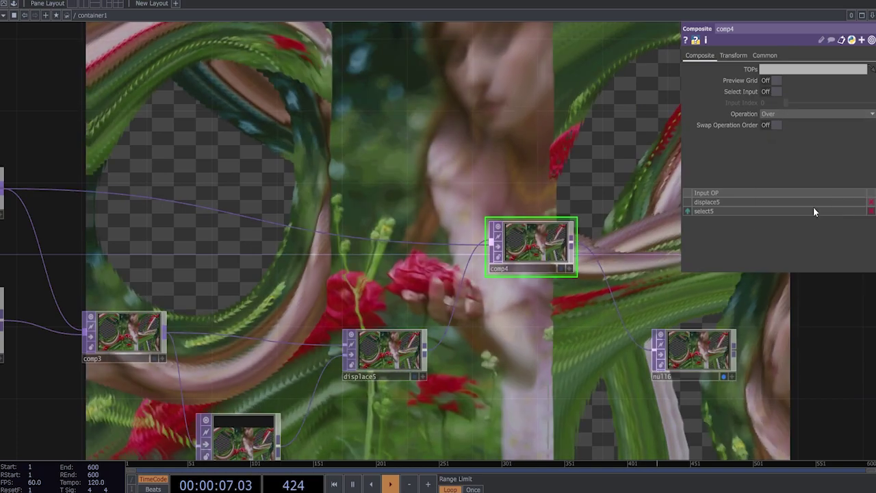
pyautogui.moveTo(688, 212); pyautogui.dragTo(688, 202)
pyautogui.moveTo(536, 182); pyautogui.dragTo(523, 186)
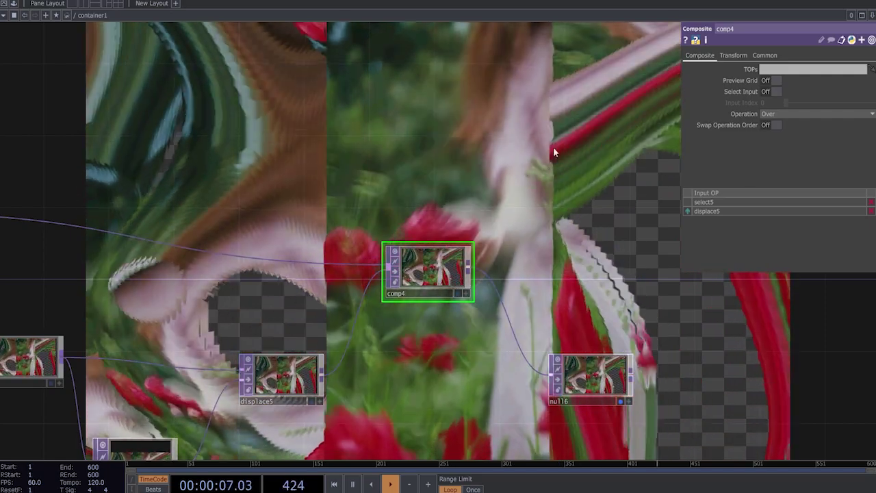
# Step: Move null6 well away from comp4 and level with it to make room for more operators
pyautogui.moveTo(509, 208); pyautogui.dragTo(432, 115)
pyautogui.scroll(-3, 431, 115)
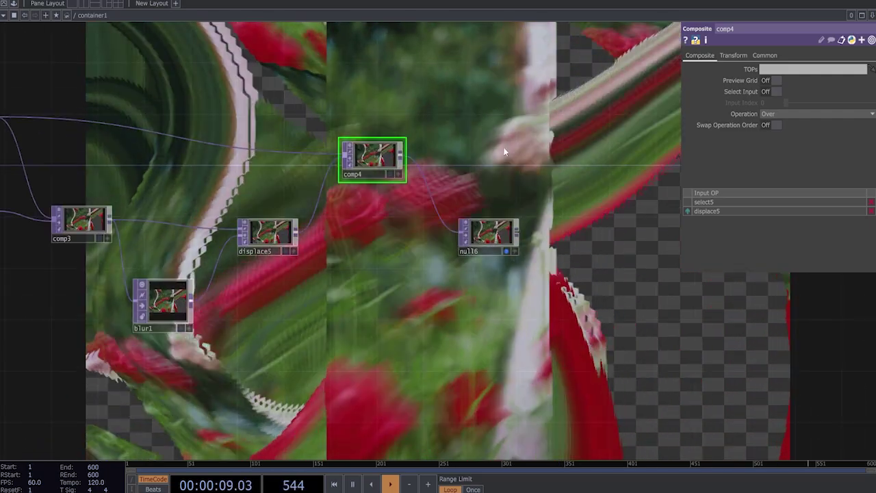
pyautogui.scroll(-2, 509, 152)
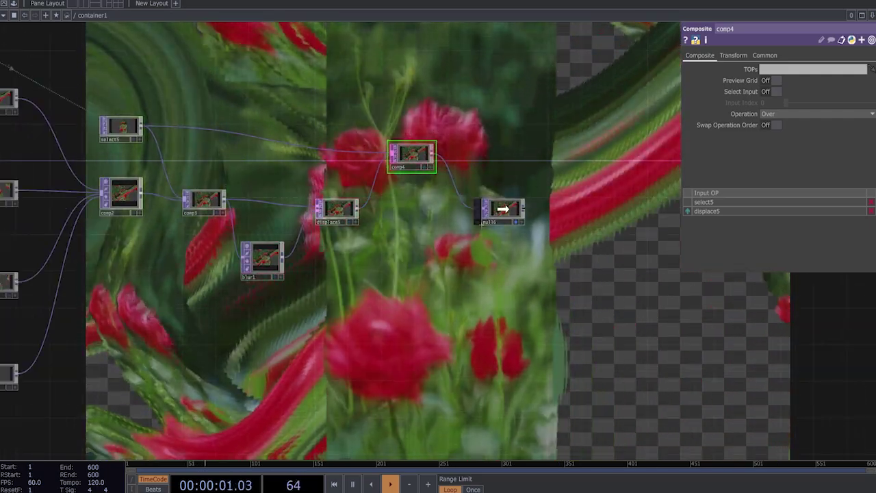
pyautogui.moveTo(519, 189); pyautogui.dragTo(485, 267)
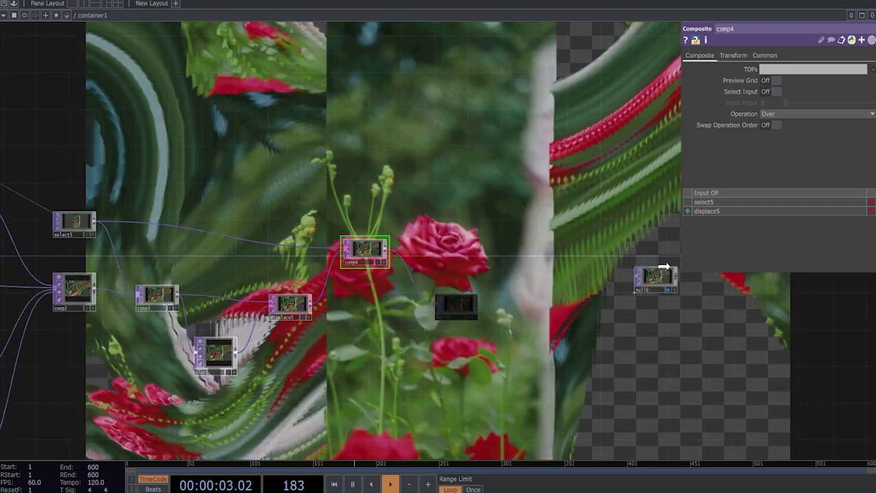
pyautogui.moveTo(669, 265); pyautogui.dragTo(654, 245)
pyautogui.moveTo(542, 220); pyautogui.dragTo(454, 252)
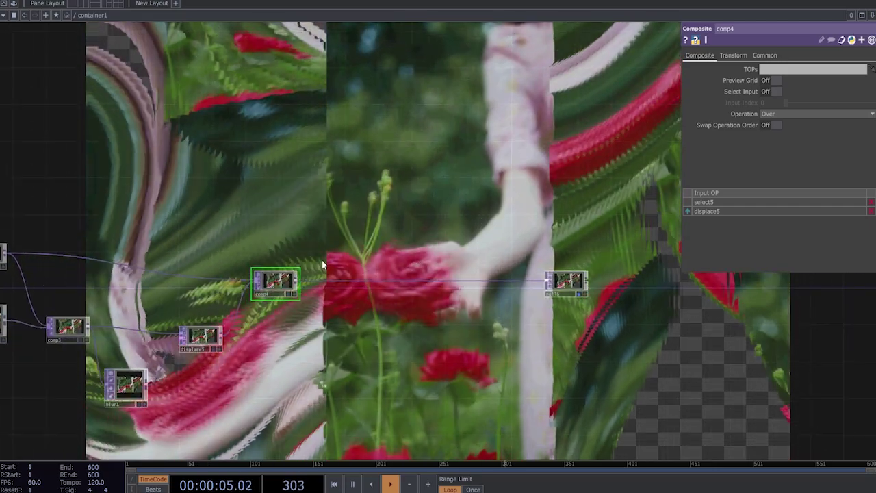
# Step: Examine the a1 reference image up close, especially the gaps between the displaced flower copies
pyautogui.scroll(-3, 323, 260)
pyautogui.moveTo(355, 333); pyautogui.dragTo(682, 255)
pyautogui.scroll(11, 164, 223)
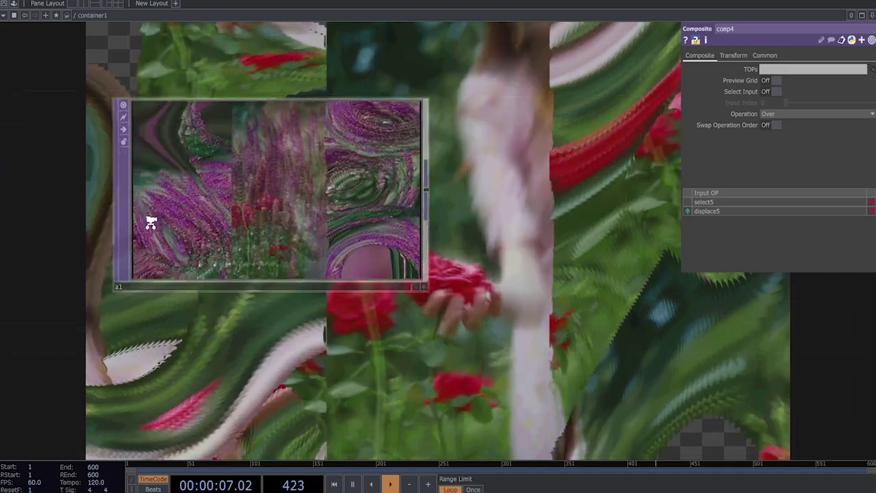
pyautogui.scroll(3, 150, 221)
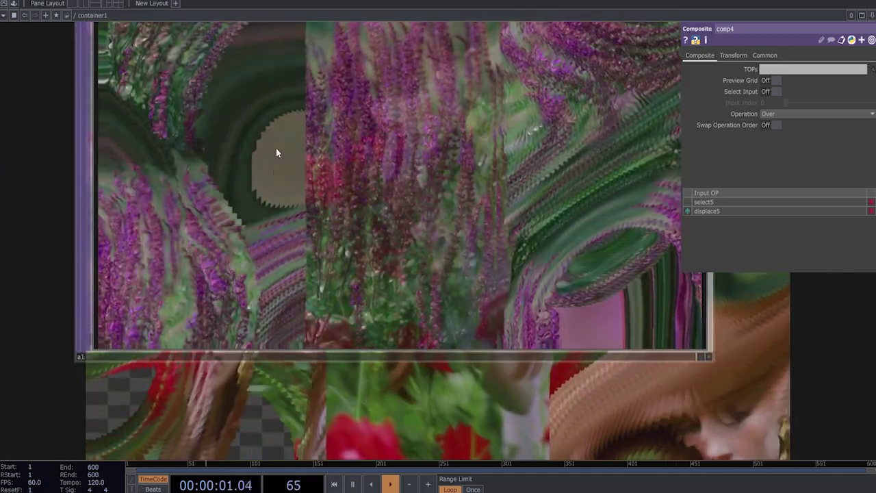
pyautogui.scroll(-6, 296, 163)
pyautogui.moveTo(582, 284); pyautogui.dragTo(386, 346)
pyautogui.scroll(-6, 382, 347)
pyautogui.moveTo(373, 363); pyautogui.dragTo(123, 423)
pyautogui.moveTo(647, 204); pyautogui.dragTo(116, 311)
pyautogui.moveTo(561, 332); pyautogui.dragTo(431, 219)
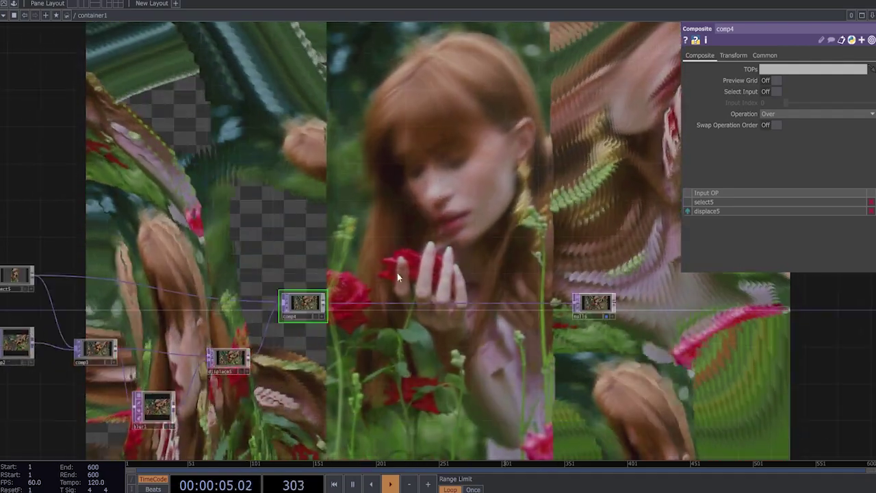
# Step: Insert a Transform TOP on the wire between comp4 and null6 and place it above comp4
pyautogui.scroll(2, 386, 294)
pyautogui.rightClick(334, 294)
pyautogui.click(346, 291)
pyautogui.write('tra')
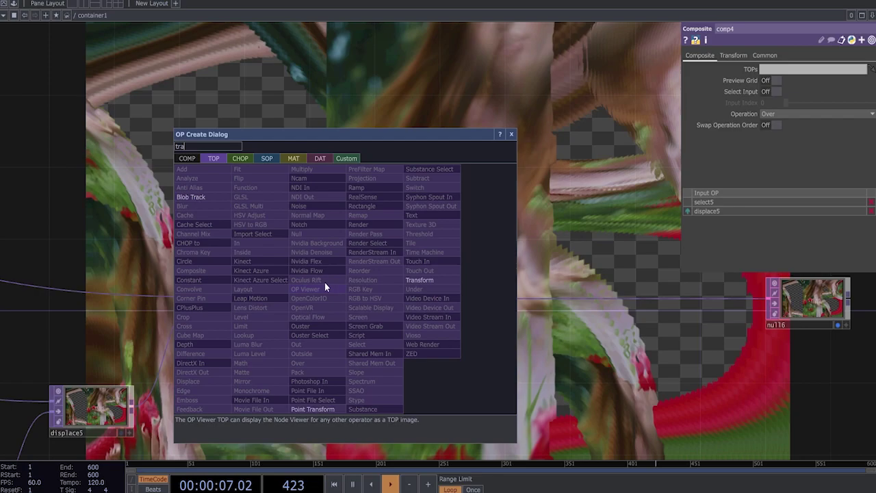
pyautogui.click(420, 280)
pyautogui.click(307, 165)
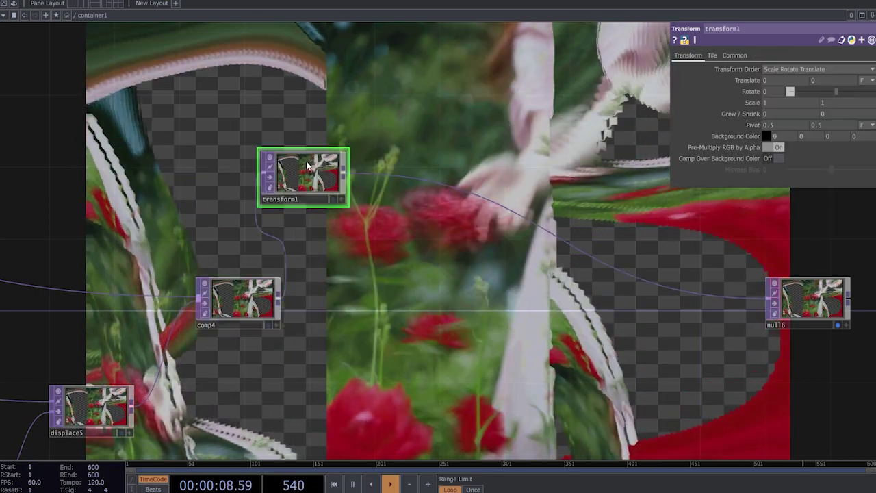
# Step: Set the scale of transform1 to 11 in both directions
pyautogui.moveTo(248, 121); pyautogui.dragTo(297, 175, button='middle')
pyautogui.moveTo(754, 99)
pyautogui.mouseDown(button='middle')
pyautogui.moveTo(744, 86)
pyautogui.moveTo(755, 88)
pyautogui.mouseUp(button='middle')
pyautogui.scroll(-5, 605, 271)
pyautogui.moveTo(605, 273); pyautogui.dragTo(521, 270)
pyautogui.rightClick(517, 254)
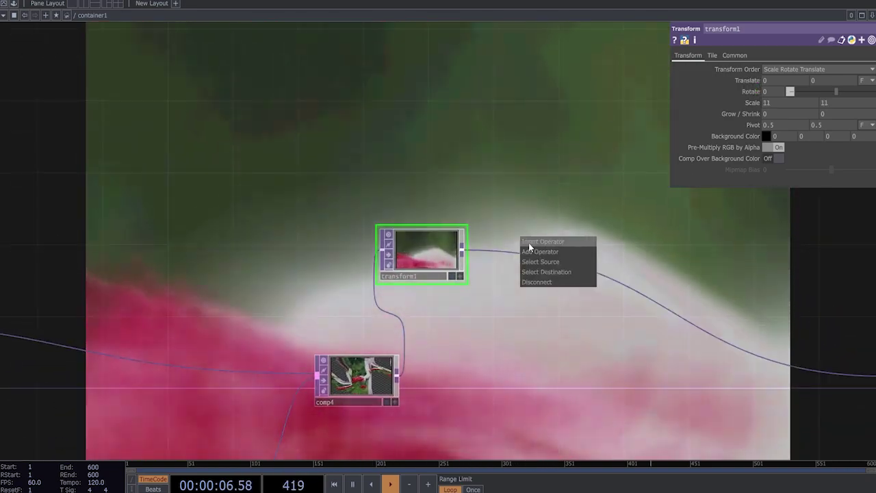
pyautogui.click(534, 245)
pyautogui.write('a')
pyautogui.click(373, 143)
pyautogui.press('Escape')
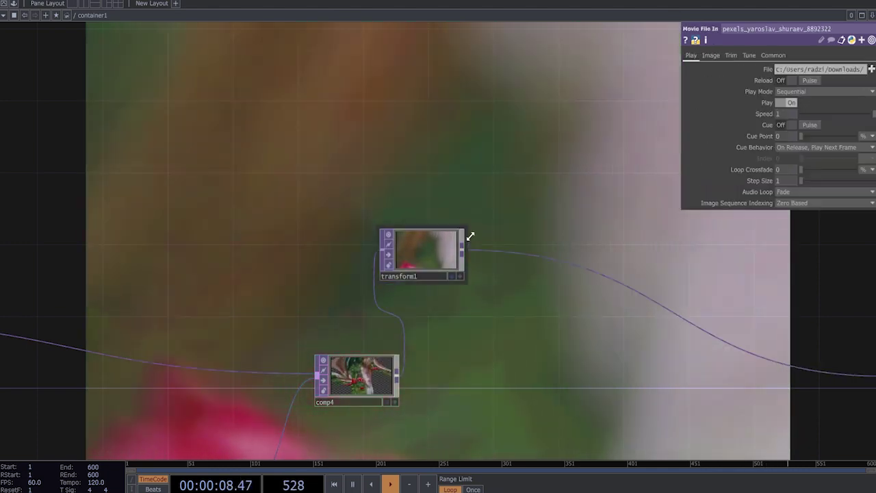
# Step: Insert an Analyze TOP on the wire between transform1 and null6
pyautogui.rightClick(484, 249)
pyautogui.click(507, 238)
pyautogui.click(347, 162)
pyautogui.click(547, 274)
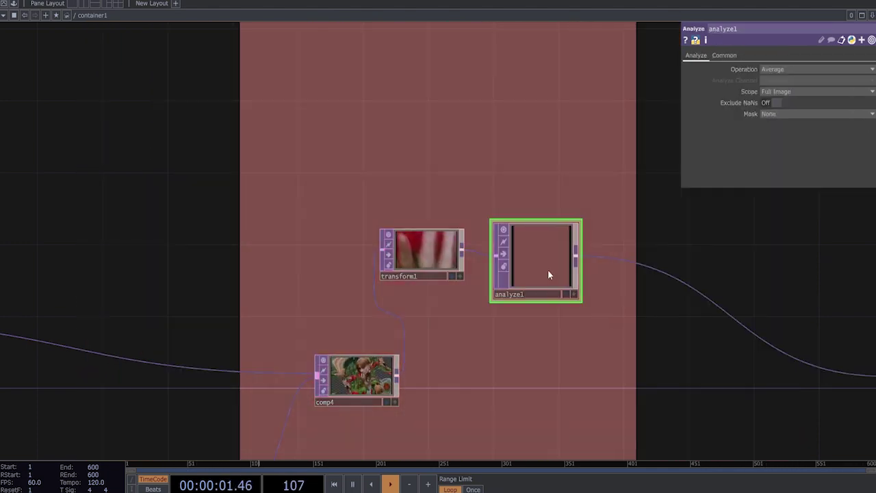
pyautogui.rightClick(632, 261)
pyautogui.click(645, 252)
pyautogui.write('f')
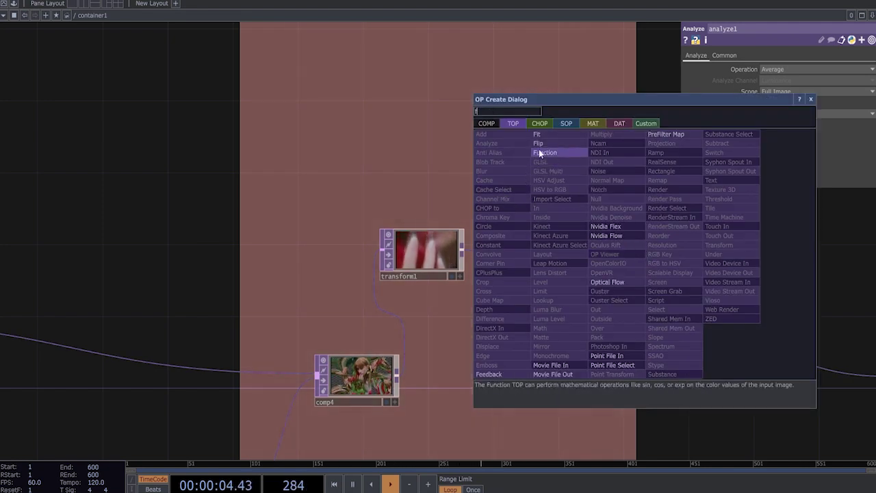
pyautogui.click(550, 72)
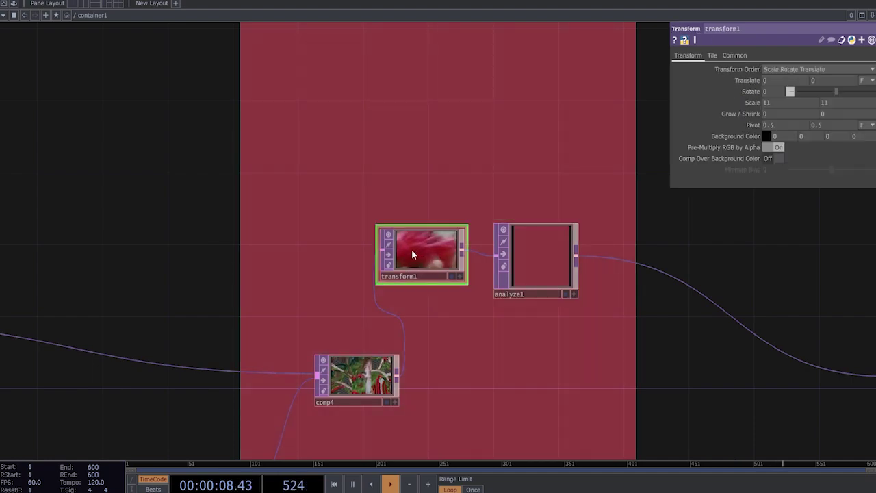
pyautogui.scroll(5, 412, 255)
pyautogui.scroll(-5, 552, 317)
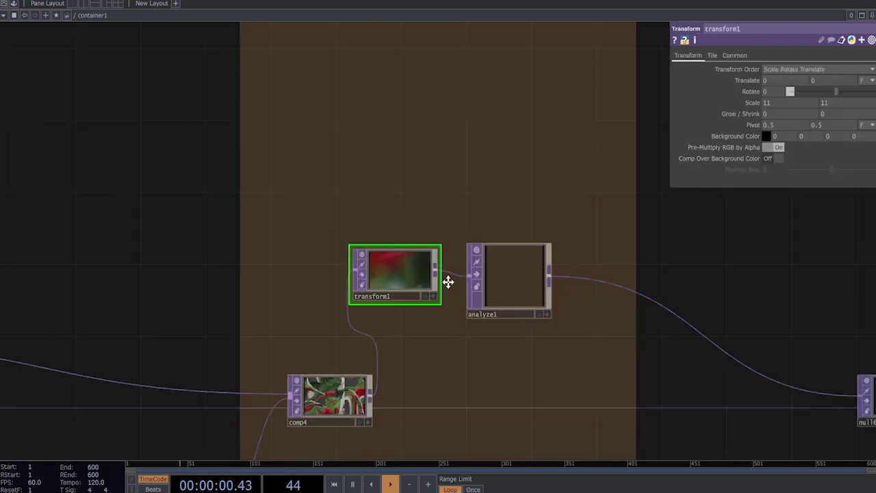
# Step: Insert a Fit TOP on the wire between analyze1 and null6
pyautogui.moveTo(541, 271); pyautogui.dragTo(439, 247)
pyautogui.click(451, 236)
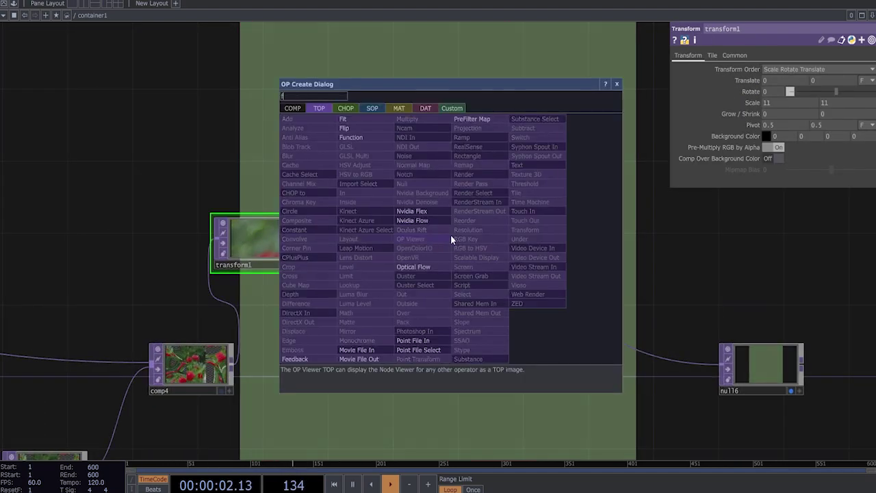
pyautogui.click(352, 128)
pyautogui.click(482, 252)
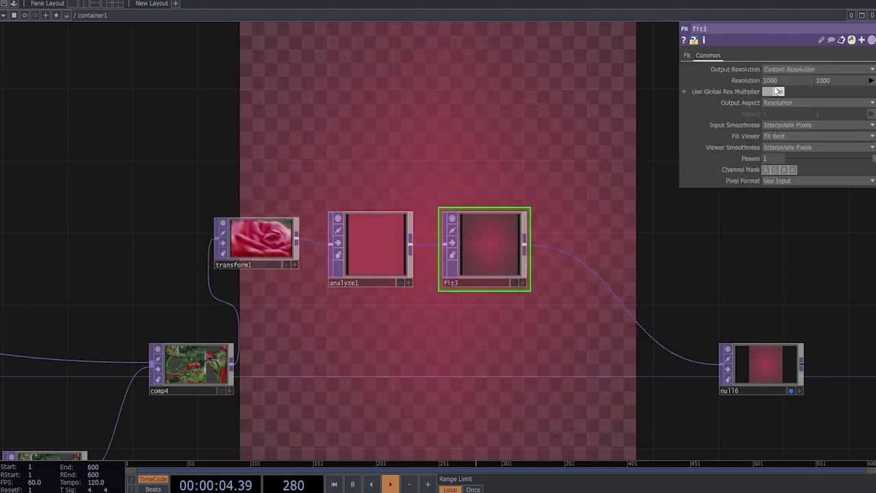
# Step: Set the output resolution of fit3 to 1280 by 720
pyautogui.write('1280')
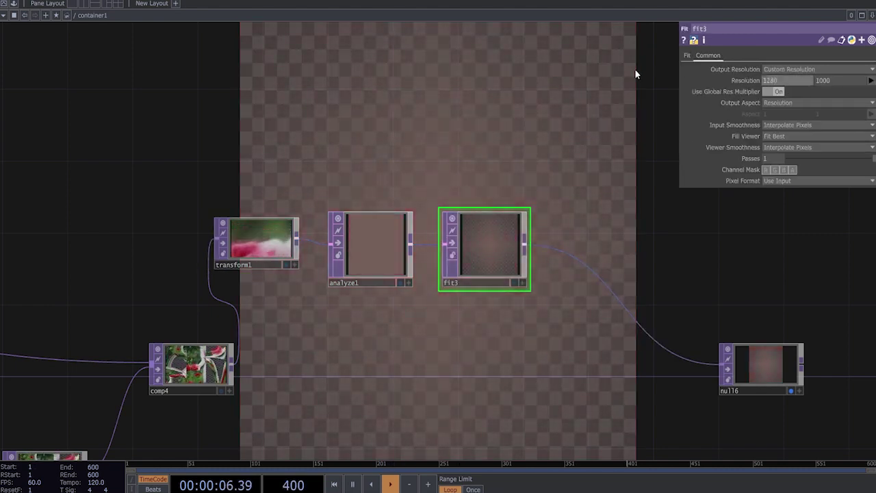
pyautogui.press('Tab')
pyautogui.write('720')
pyautogui.press('Return')
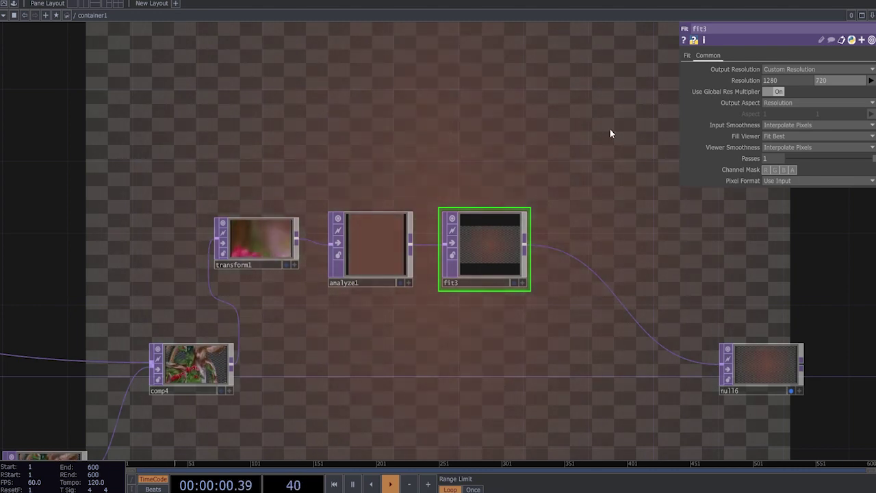
# Step: Insert a Composite TOP between fit3 and null6 and connect comp4 as its second input
pyautogui.rightClick(673, 354)
pyautogui.click(684, 342)
pyautogui.write('c')
pyautogui.click(546, 323)
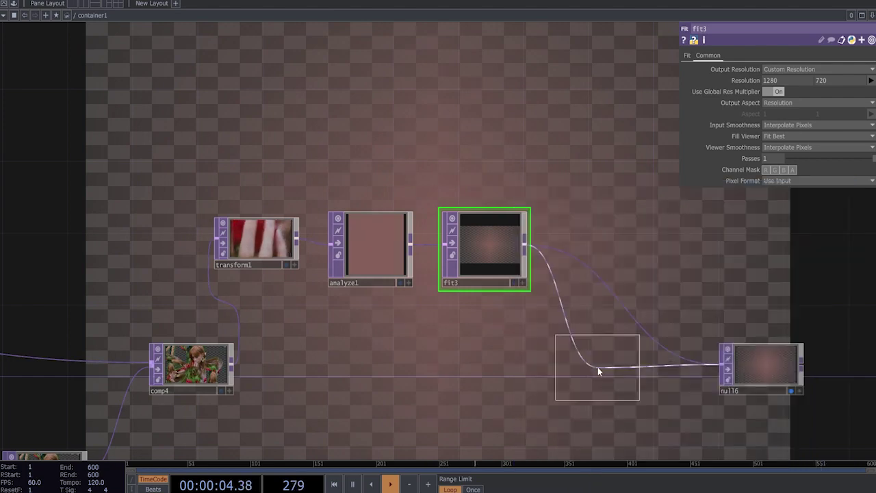
pyautogui.click(598, 367)
pyautogui.moveTo(568, 391); pyautogui.dragTo(599, 375)
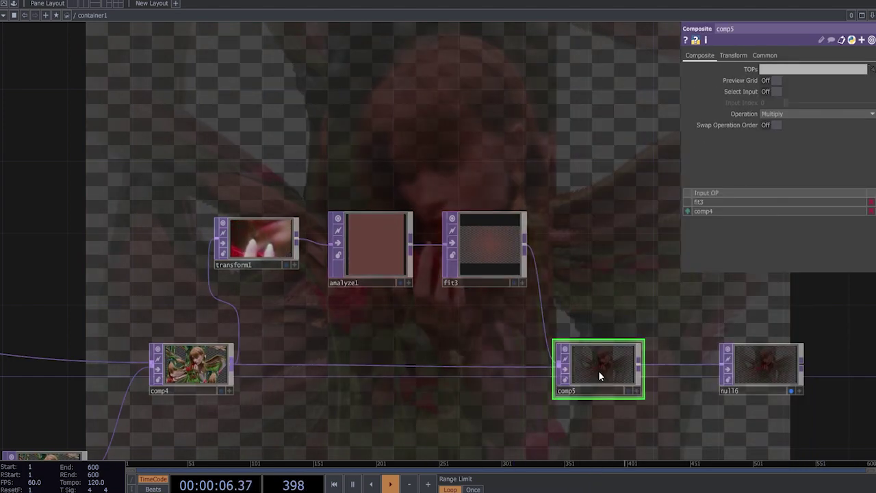
# Step: Set the operation of comp5 to Over and reorder its inputs so comp4 comes before fit3
pyautogui.click(831, 115)
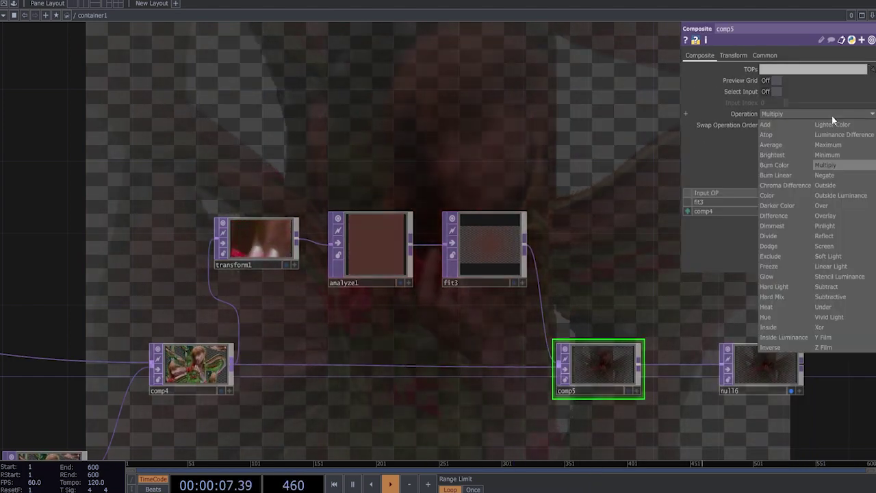
pyautogui.click(824, 204)
pyautogui.click(687, 211)
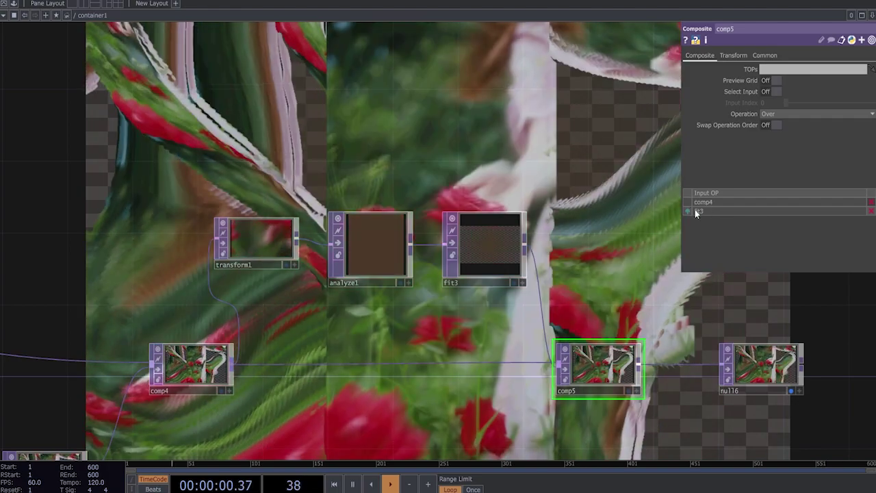
# Step: Move null6 farther from comp5 to free space on the wire between them
pyautogui.moveTo(644, 316); pyautogui.dragTo(522, 278)
pyautogui.scroll(-5, 522, 277)
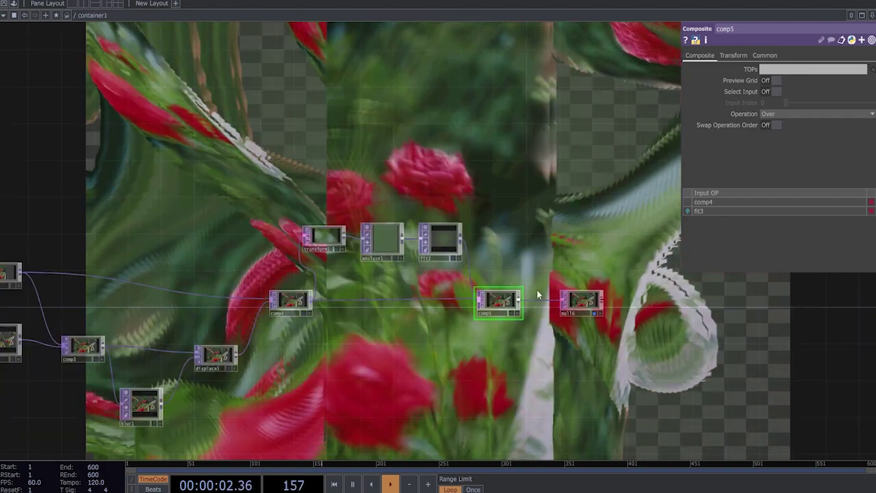
pyautogui.moveTo(597, 313); pyautogui.dragTo(680, 312)
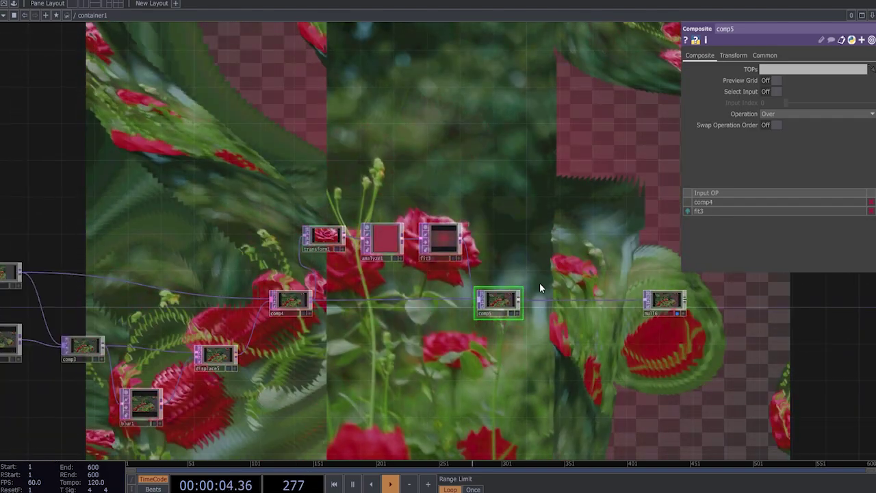
# Step: Insert an RGB Key TOP on the wire between comp5 and null6
pyautogui.scroll(2, 547, 295)
pyautogui.scroll(3, 666, 322)
pyautogui.moveTo(627, 355); pyautogui.dragTo(579, 369)
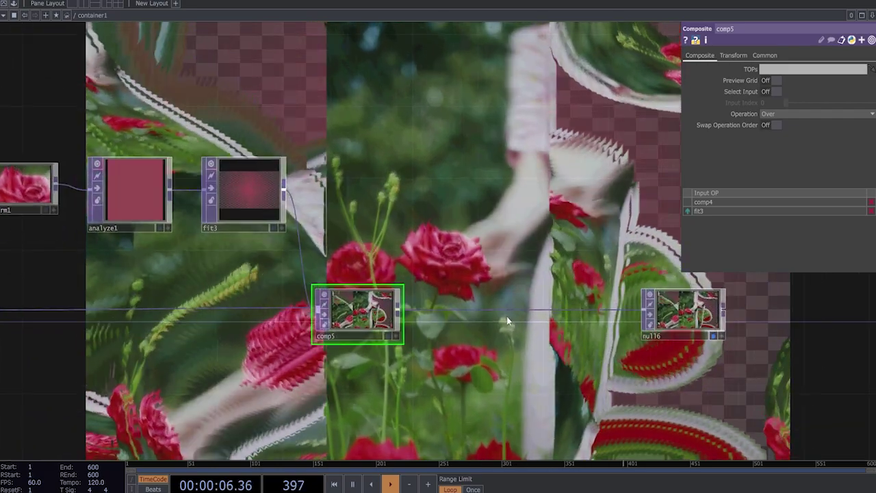
pyautogui.rightClick(508, 311)
pyautogui.click(507, 310)
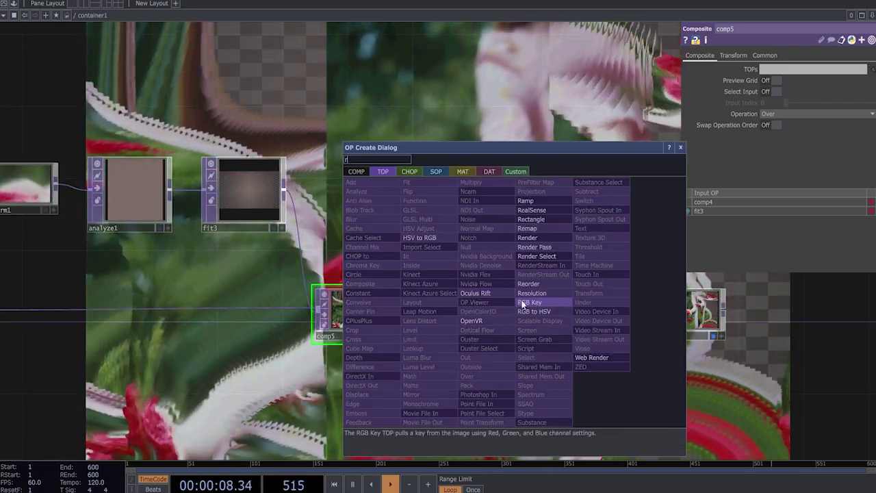
pyautogui.click(526, 303)
pyautogui.click(538, 330)
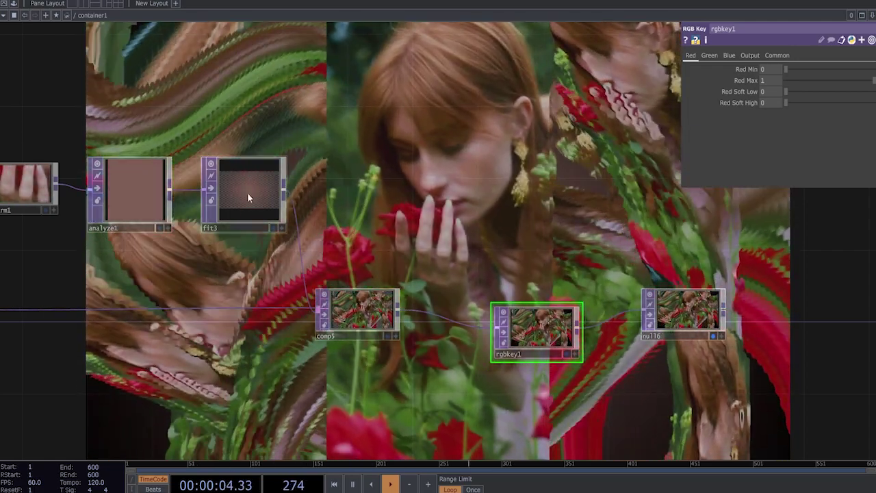
# Step: Scale fit3 to 13 in both directions so its average colour fills the whole frame
pyautogui.scroll(8, 251, 189)
pyautogui.scroll(-6, 205, 219)
pyautogui.click(237, 219)
pyautogui.click(688, 55)
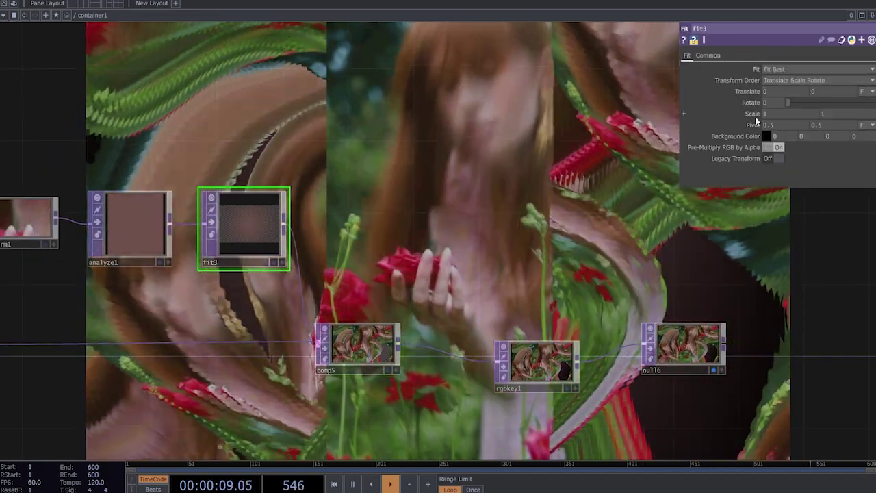
pyautogui.moveTo(755, 115); pyautogui.dragTo(774, 102)
pyautogui.moveTo(755, 98); pyautogui.dragTo(756, 98, button='middle')
pyautogui.scroll(3, 250, 217)
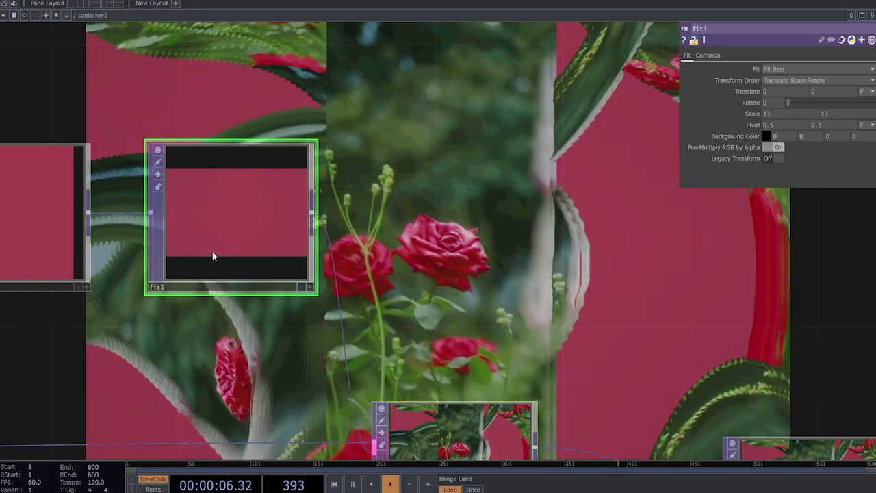
# Step: Line up rgbkey1 with comp5 and move null6 farther along the chain
pyautogui.scroll(-3, 220, 235)
pyautogui.scroll(-2, 437, 356)
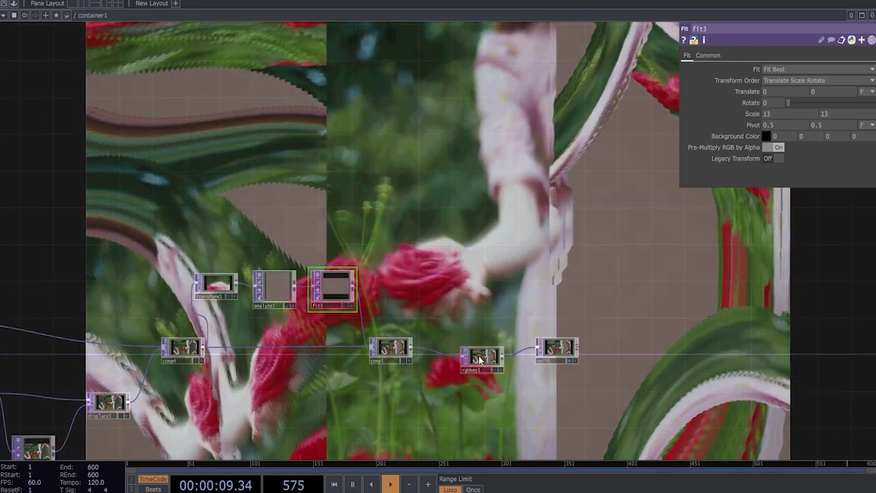
pyautogui.moveTo(480, 359); pyautogui.dragTo(463, 350)
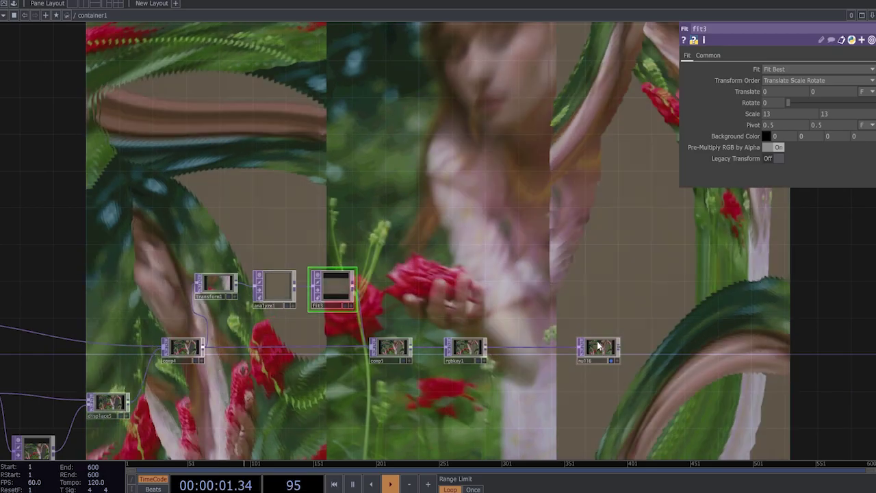
pyautogui.scroll(-2, 485, 349)
pyautogui.moveTo(420, 412); pyautogui.dragTo(536, 339)
pyautogui.scroll(4, 577, 336)
pyautogui.scroll(-2, 431, 356)
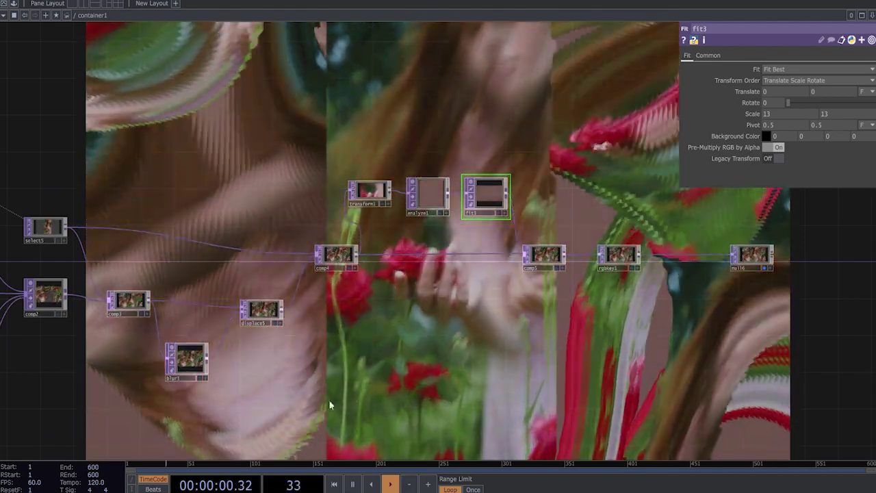
# Step: Copy noise1 and paste the duplicate into the space below rgbkey1
pyautogui.moveTo(177, 395); pyautogui.dragTo(383, 341)
pyautogui.moveTo(122, 279); pyautogui.dragTo(446, 345)
pyautogui.click(305, 265)
pyautogui.scroll(1, 304, 266)
pyautogui.scroll(2, 304, 268)
pyautogui.scroll(-4, 193, 308)
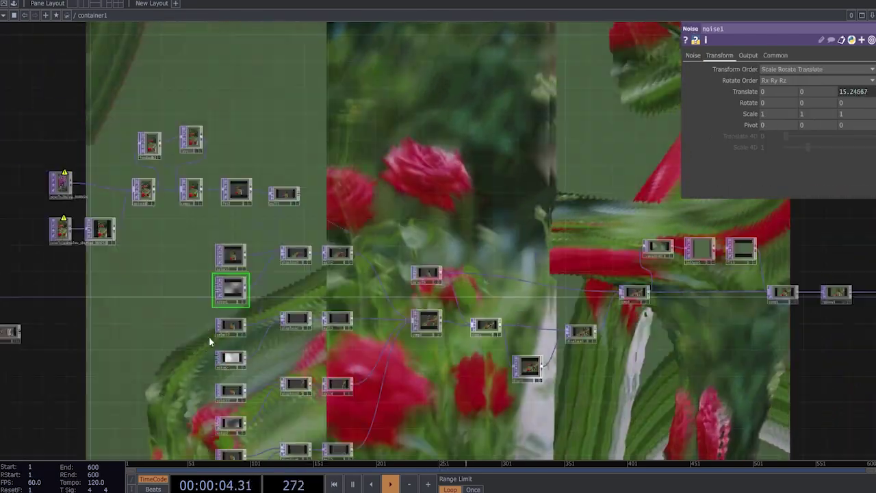
pyautogui.moveTo(778, 358); pyautogui.dragTo(468, 337)
pyautogui.scroll(4, 540, 318)
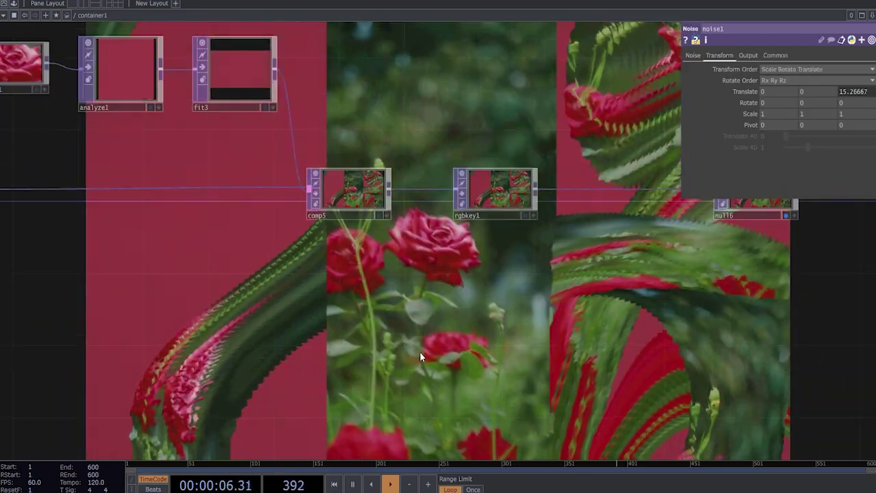
pyautogui.hotkey('ctrl', 'v')
pyautogui.moveTo(624, 313); pyautogui.dragTo(488, 335)
# Step: Insert a Composite TOP on the wire between rgbkey1 and null6
pyautogui.rightClick(463, 207)
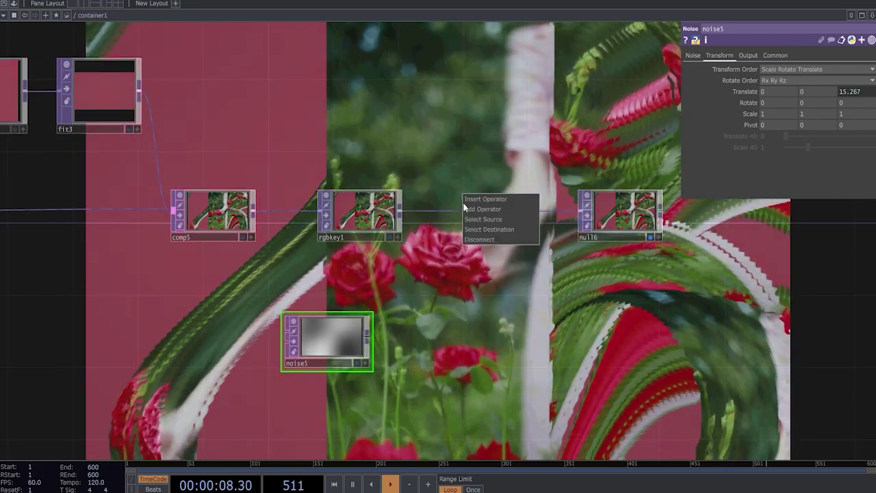
pyautogui.click(464, 199)
pyautogui.click(326, 185)
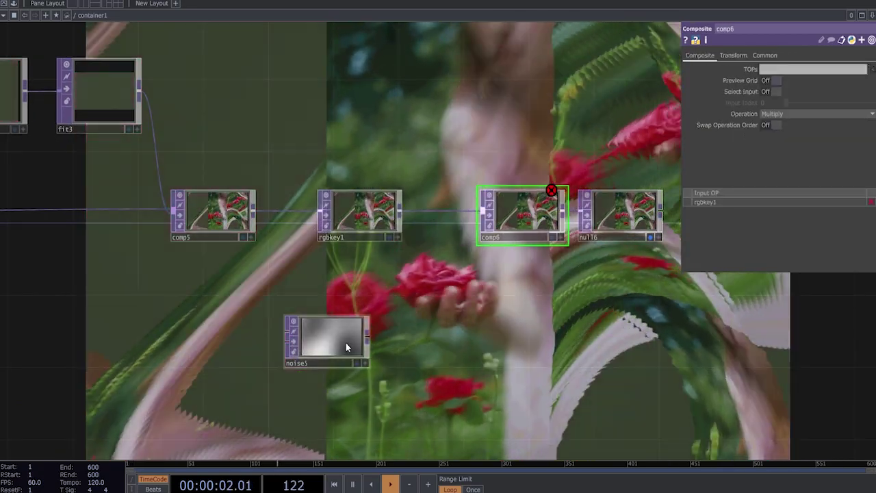
# Step: Add a Level TOP after noise5 and connect its output to comp6 as a second input
pyautogui.click(345, 342)
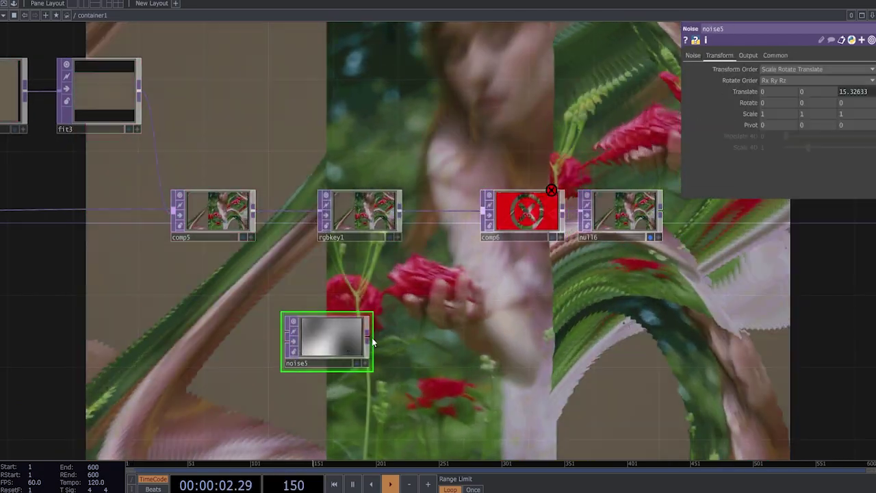
pyautogui.rightClick(368, 338)
pyautogui.write('le')
pyautogui.click(273, 371)
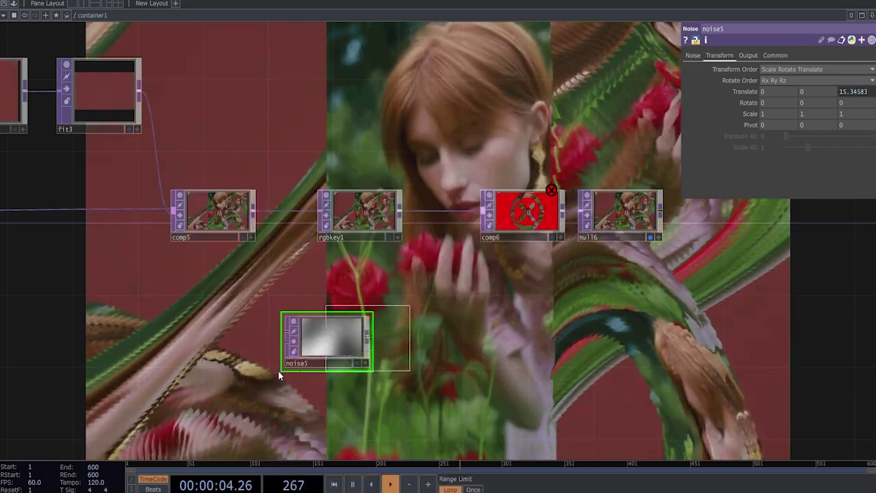
pyautogui.click(413, 350)
pyautogui.moveTo(449, 356); pyautogui.dragTo(483, 246)
pyautogui.click(494, 232)
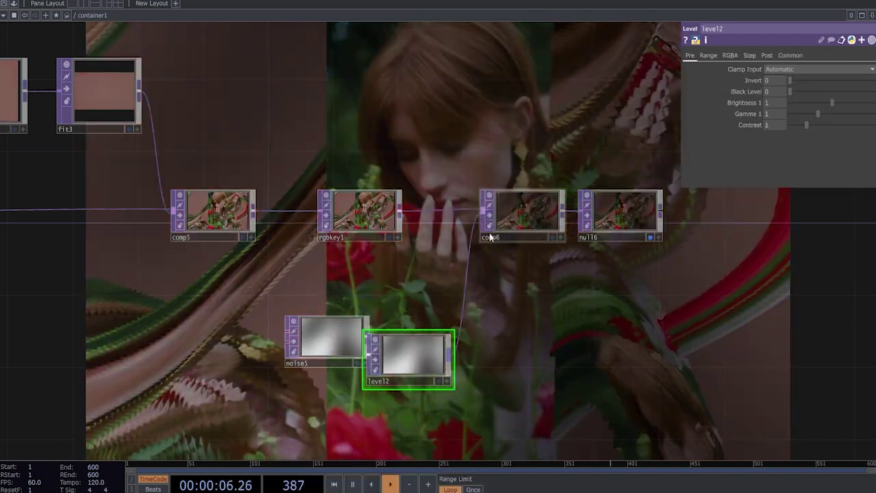
# Step: Set comp6's operation to Over and order its inputs with level2 above rgbkey1
pyautogui.click(536, 216)
pyautogui.click(833, 118)
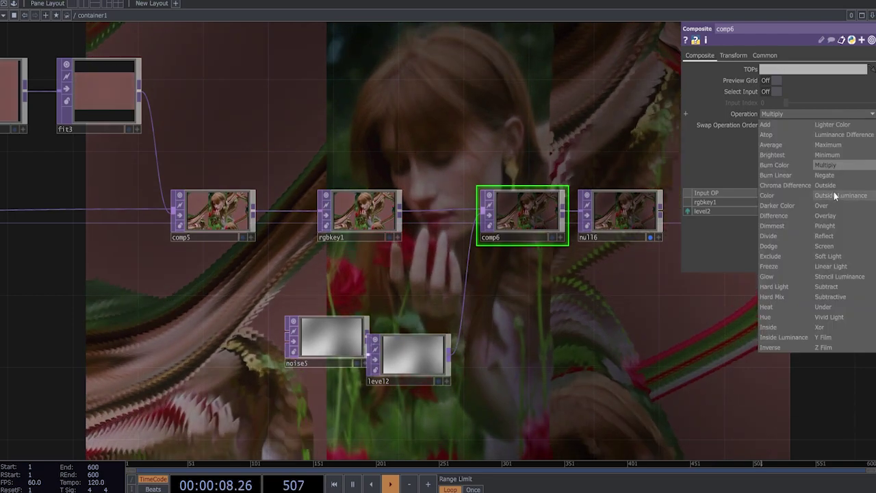
pyautogui.click(833, 197)
pyautogui.moveTo(687, 211); pyautogui.dragTo(687, 201)
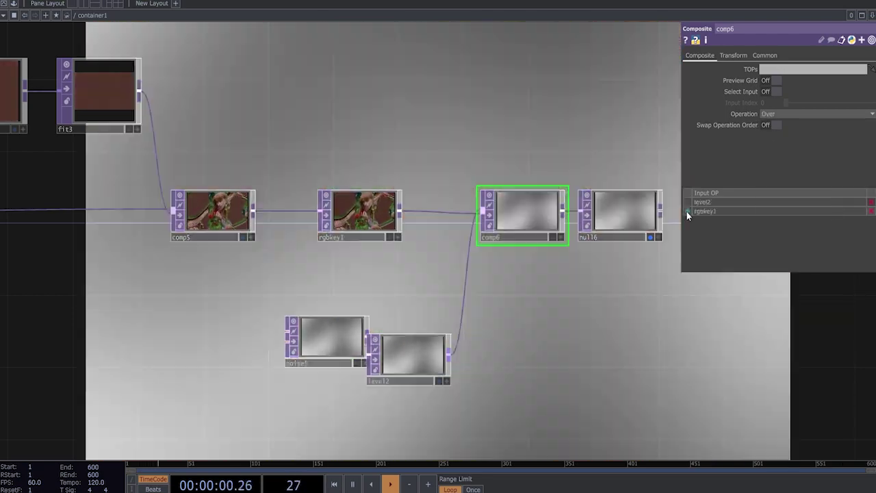
# Step: Reduce noise5's period to a fine grain and set level2's opacity to 0.049
pyautogui.click(322, 349)
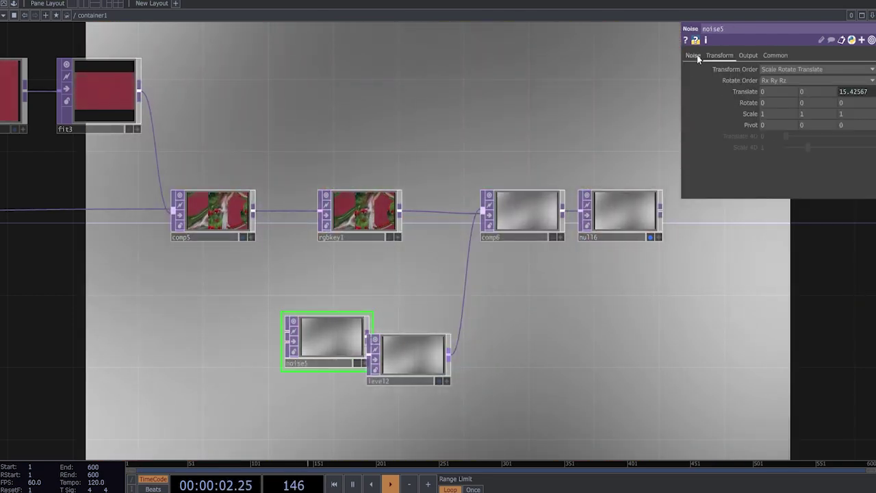
pyautogui.moveTo(803, 93); pyautogui.dragTo(785, 94)
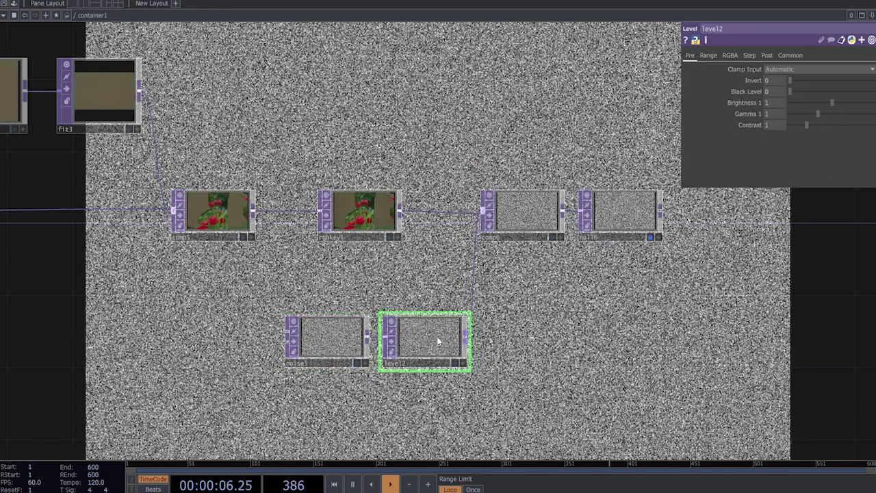
pyautogui.click(766, 55)
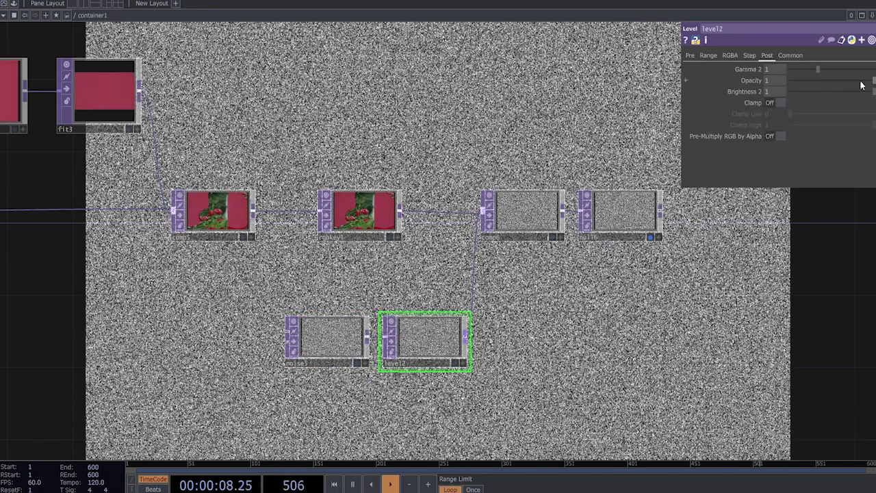
pyautogui.moveTo(860, 85); pyautogui.dragTo(795, 89)
# Step: Add an LFO CHOP below fit1 near the video sources
pyautogui.scroll(-5, 502, 336)
pyautogui.scroll(3, 488, 341)
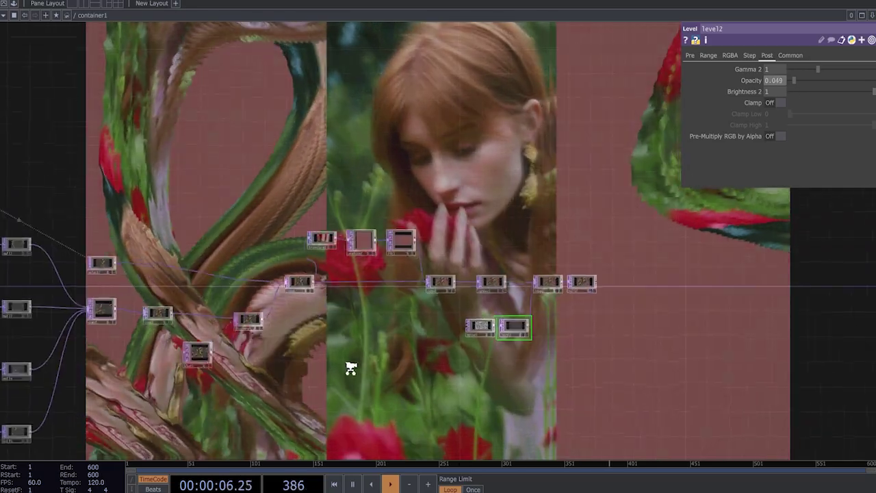
pyautogui.moveTo(348, 368); pyautogui.dragTo(661, 365)
pyautogui.scroll(-2, 567, 149)
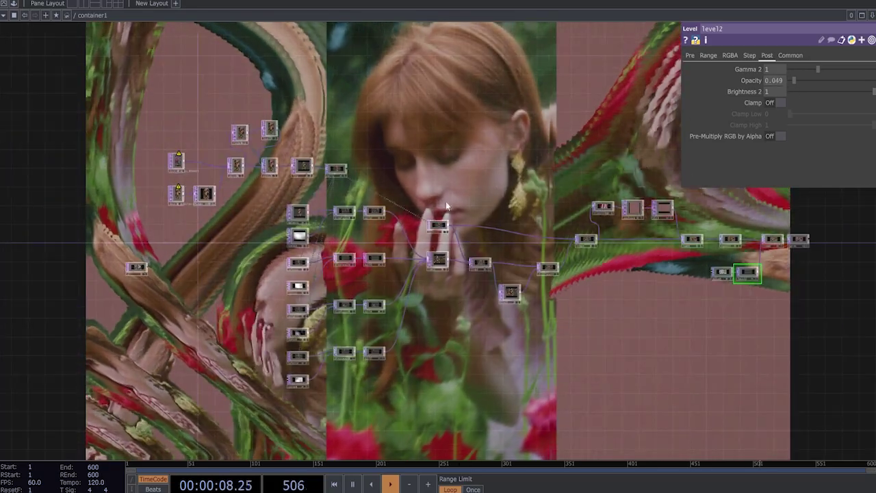
pyautogui.scroll(4, 247, 234)
pyautogui.moveTo(336, 122); pyautogui.dragTo(380, 286)
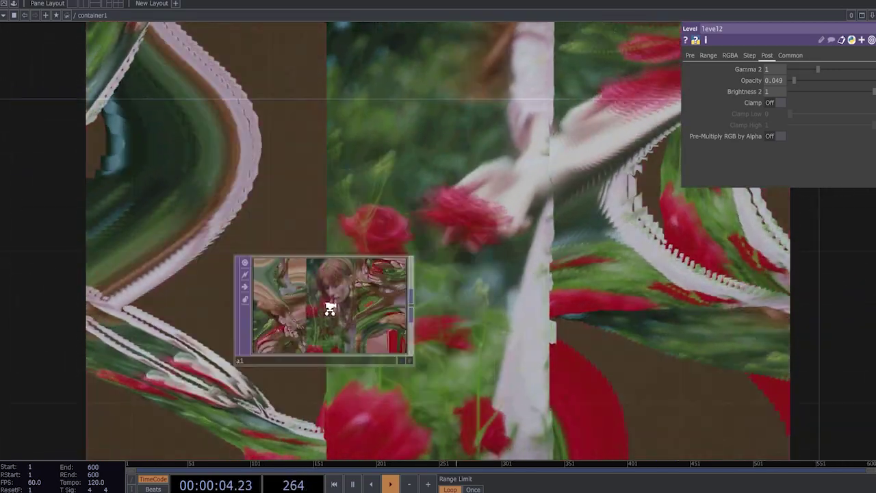
pyautogui.moveTo(371, 278); pyautogui.dragTo(218, 419)
pyautogui.scroll(-4, 317, 349)
pyautogui.moveTo(506, 199); pyautogui.dragTo(463, 251)
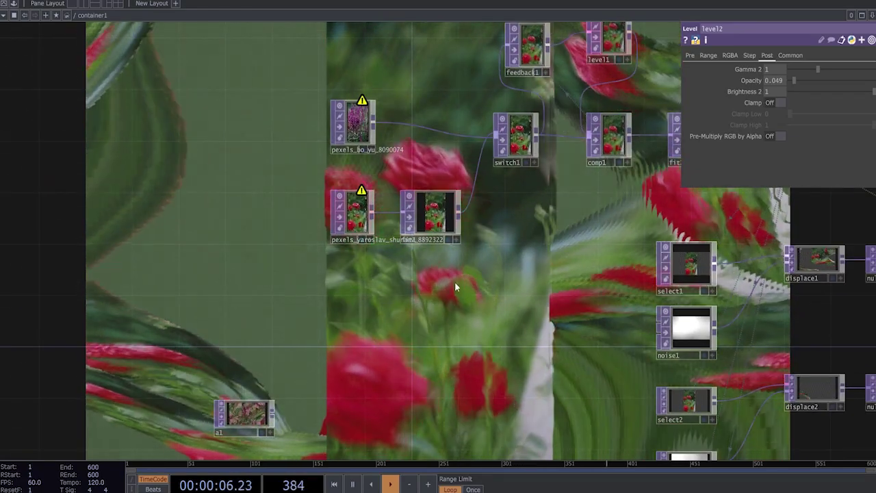
pyautogui.press('Tab')
pyautogui.click(330, 167)
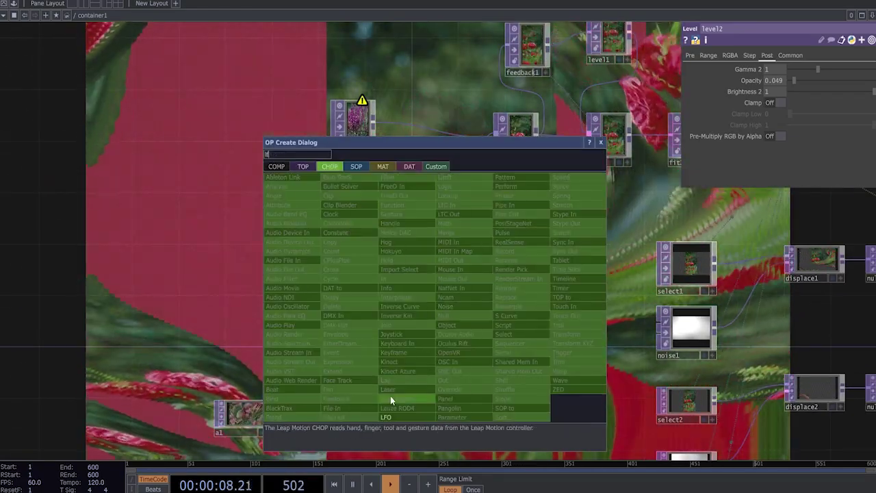
pyautogui.click(387, 418)
pyautogui.click(469, 314)
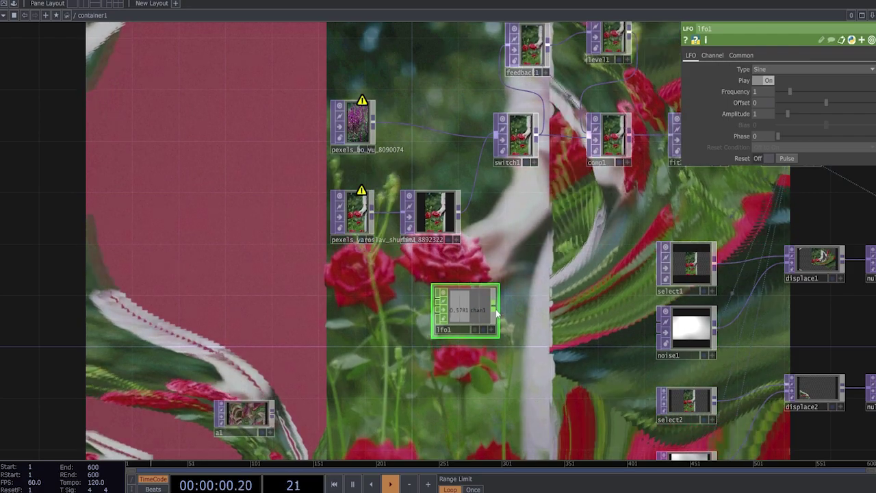
# Step: Connect a Null CHOP to the output of lfo1
pyautogui.press('Tab')
pyautogui.click(504, 328)
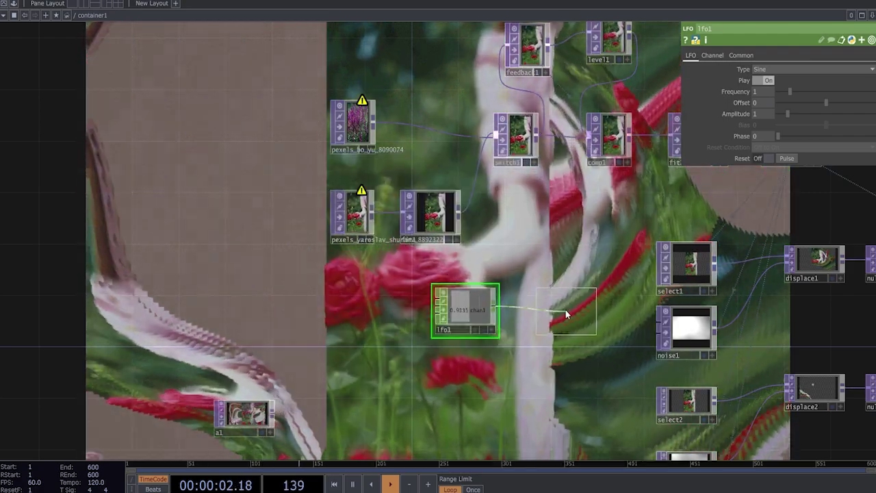
pyautogui.click(570, 311)
# Step: Set lfo1's waveform type to Ramp
pyautogui.click(474, 310)
pyautogui.scroll(5, 481, 302)
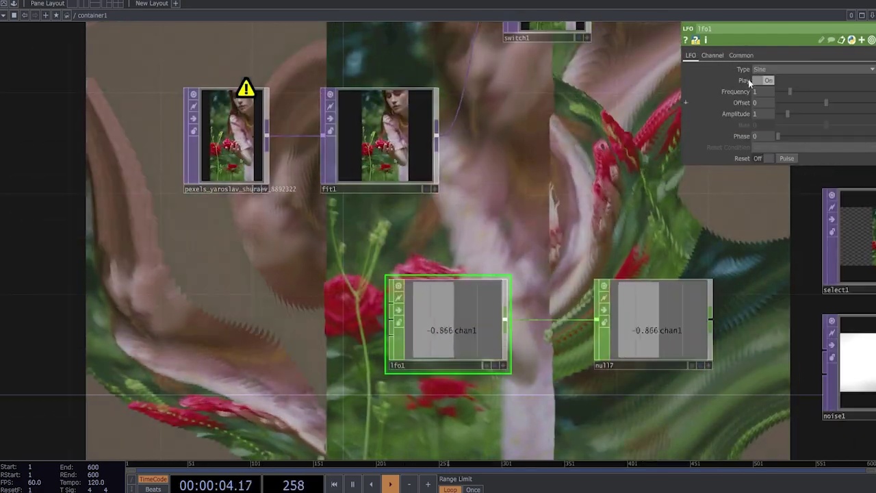
pyautogui.click(762, 68)
pyautogui.click(772, 109)
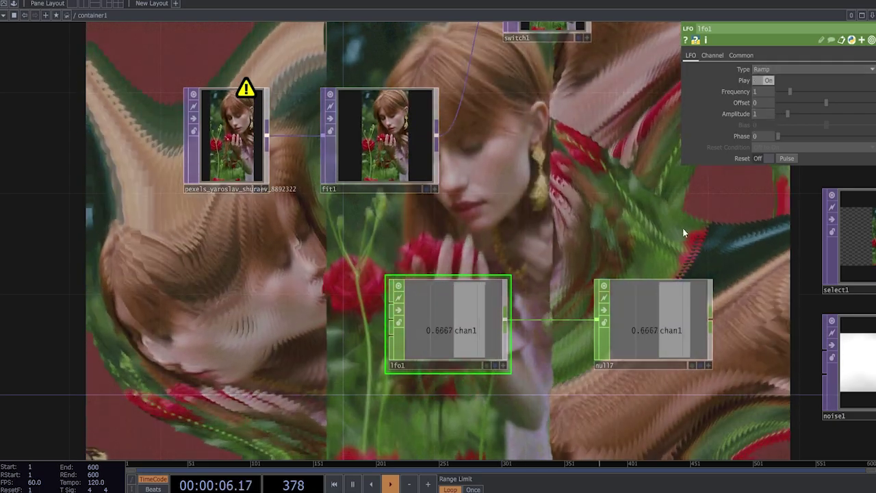
# Step: Drive switch1's index with the chan1 channel of null7
pyautogui.moveTo(656, 246); pyautogui.dragTo(500, 261)
pyautogui.scroll(-4, 513, 278)
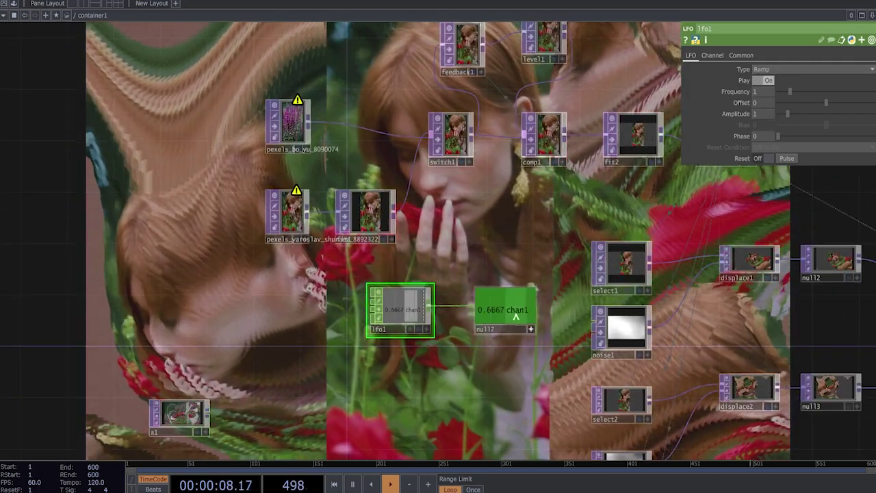
pyautogui.click(463, 137)
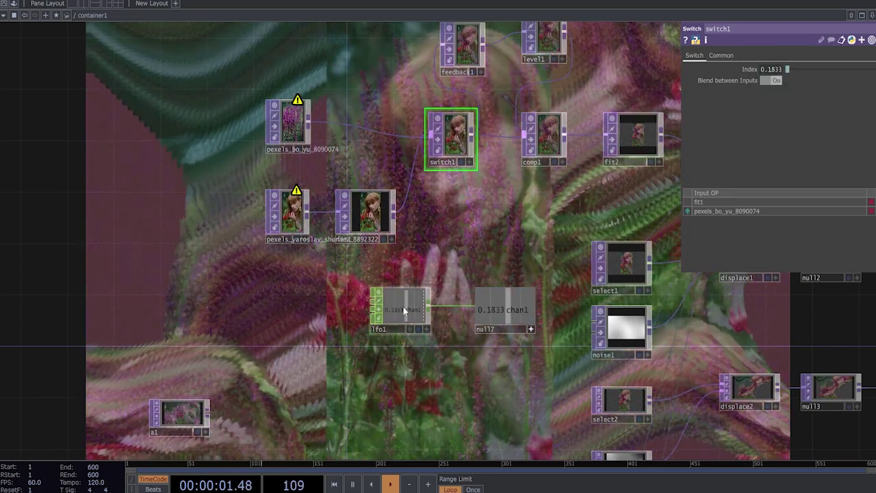
# Step: Set lfo1's frequency to 0.46 and its offset to 0.04
pyautogui.click(404, 307)
pyautogui.scroll(5, 403, 306)
pyautogui.moveTo(790, 91); pyautogui.dragTo(784, 94)
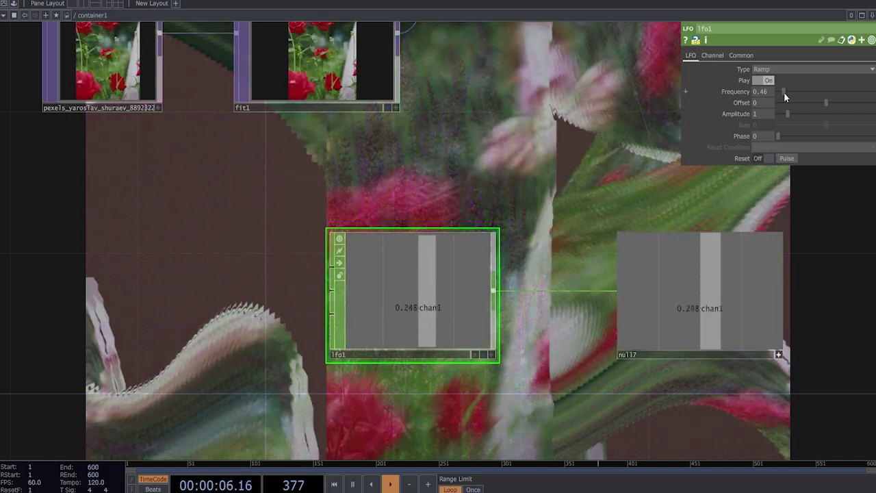
pyautogui.moveTo(507, 195); pyautogui.dragTo(450, 249)
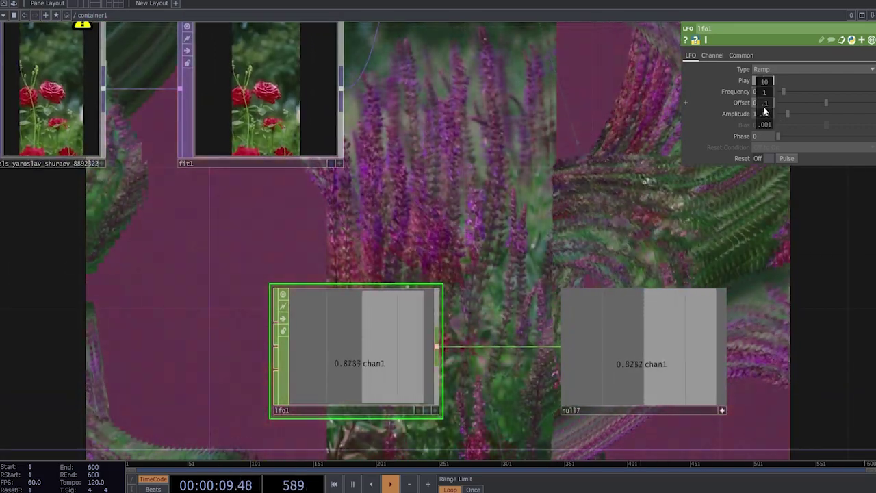
pyautogui.moveTo(764, 107); pyautogui.dragTo(790, 114, button='middle')
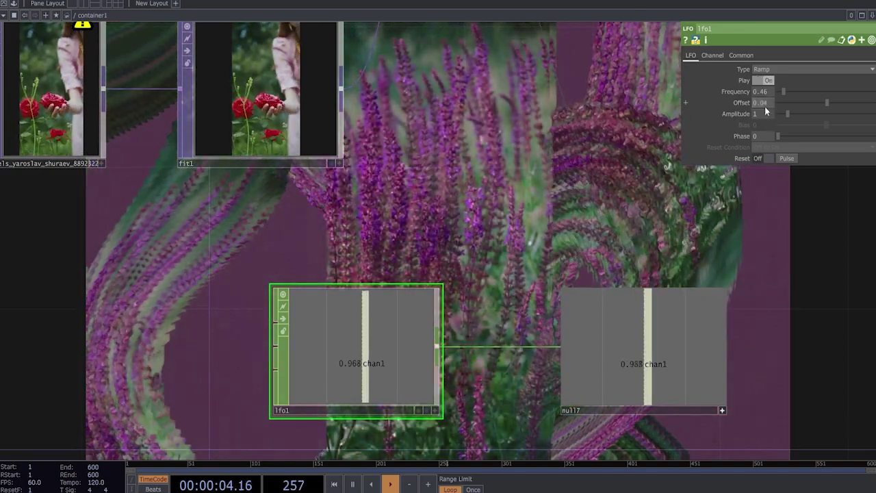
pyautogui.scroll(-6, 504, 309)
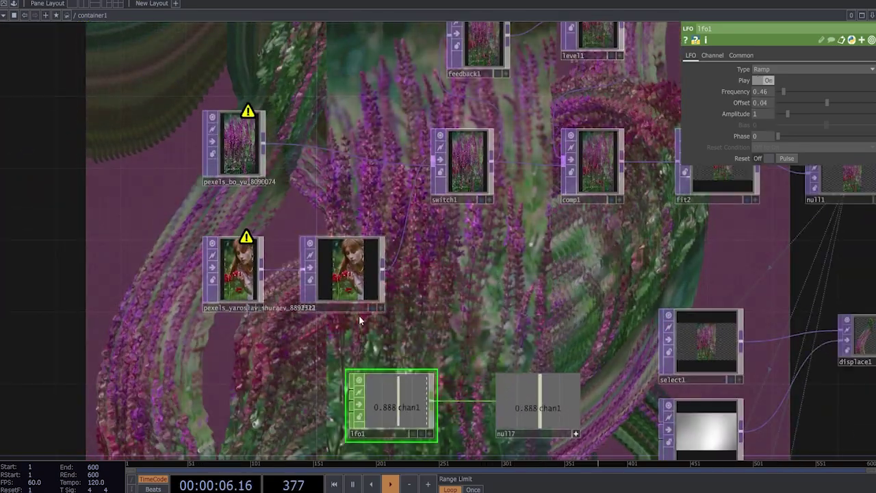
pyautogui.scroll(2, 438, 371)
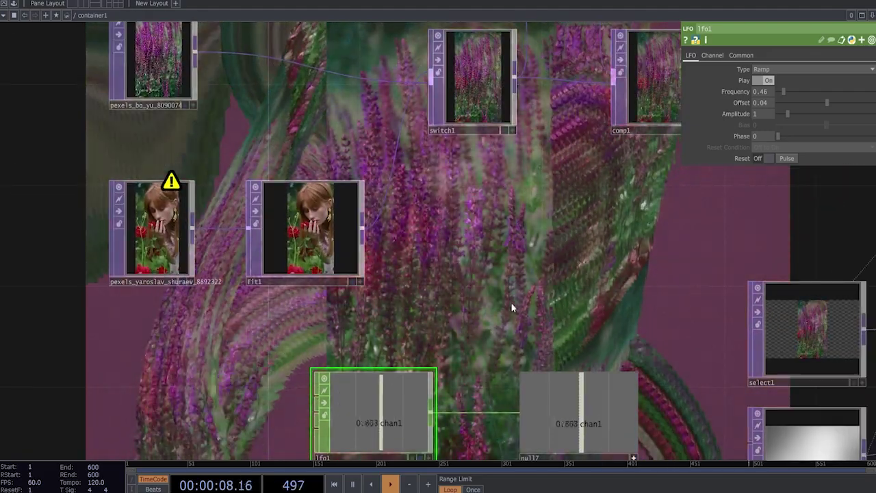
# Step: Reorder switch1's inputs so pexels_bo_yu_8090074 comes before fit1
pyautogui.moveTo(506, 301); pyautogui.dragTo(485, 286)
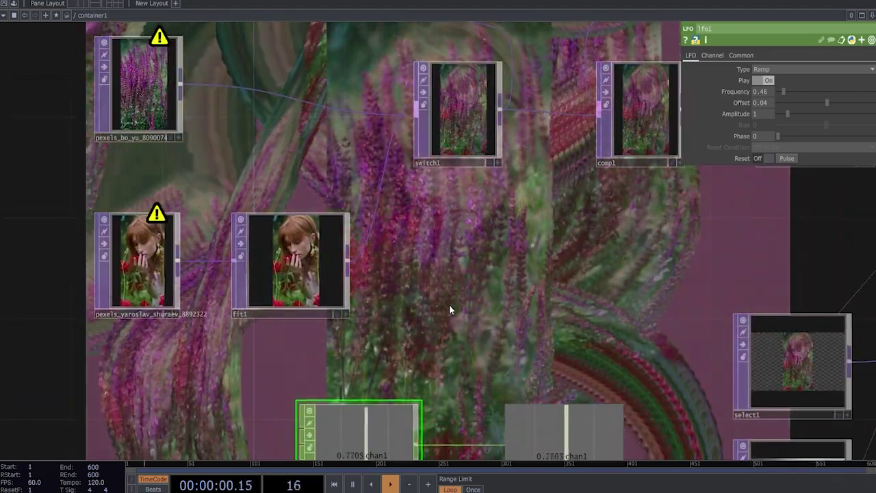
pyautogui.click(472, 137)
pyautogui.moveTo(498, 295); pyautogui.dragTo(489, 206)
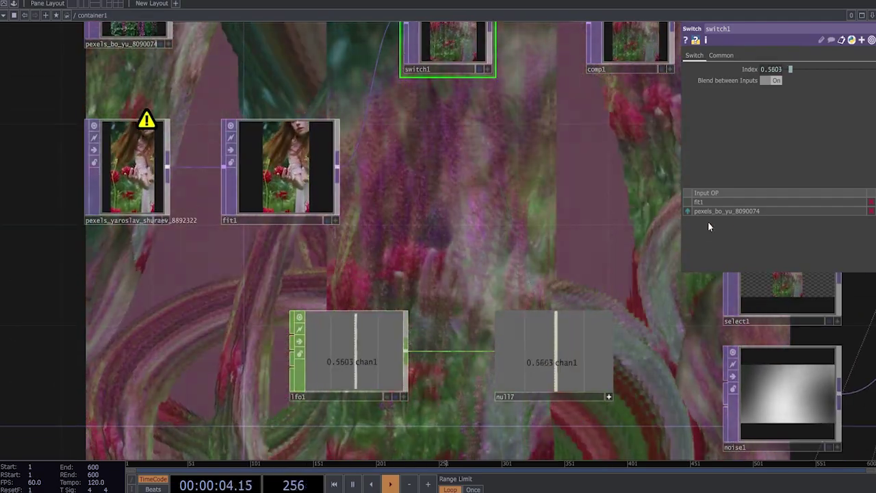
pyautogui.click(689, 212)
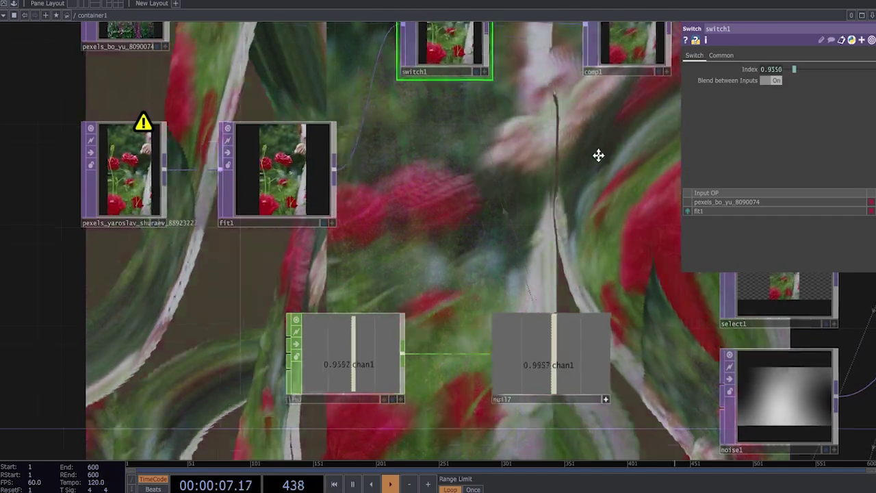
# Step: Move null6 farther from comp6 to free space on the wire between them
pyautogui.moveTo(598, 153); pyautogui.dragTo(267, 341)
pyautogui.scroll(-7, 323, 327)
pyautogui.moveTo(374, 217); pyautogui.dragTo(89, 179)
pyautogui.moveTo(507, 196); pyautogui.dragTo(357, 97)
pyautogui.moveTo(589, 149); pyautogui.dragTo(519, 133)
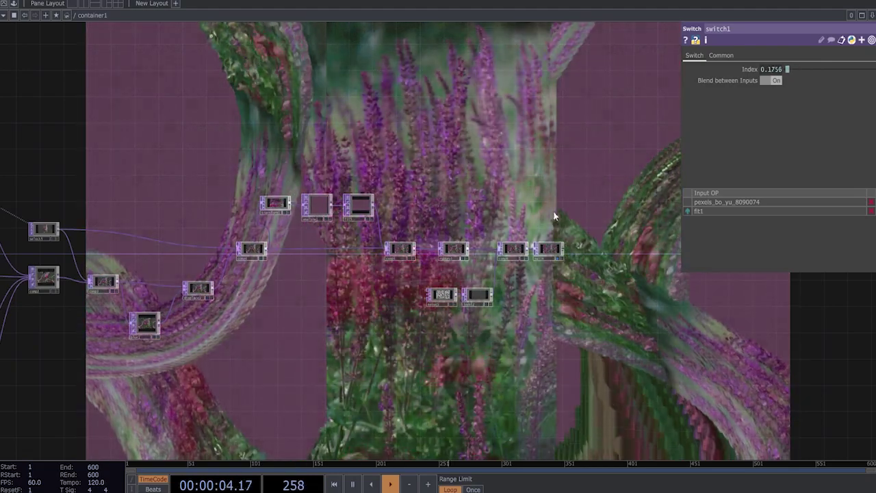
pyautogui.scroll(2, 554, 216)
pyautogui.scroll(2, 555, 217)
pyautogui.moveTo(549, 279); pyautogui.dragTo(619, 278)
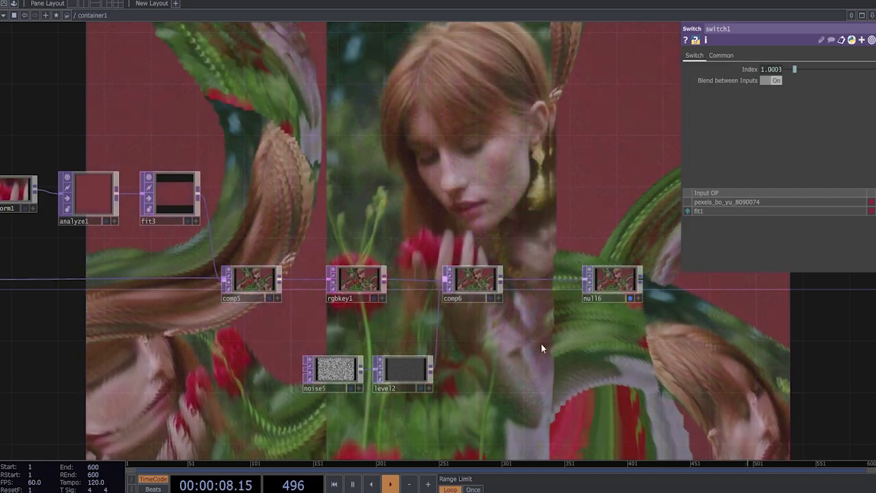